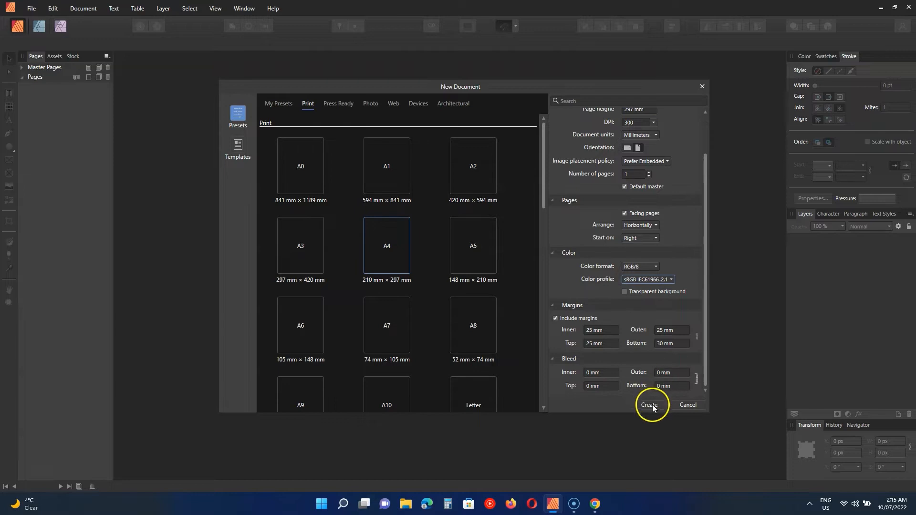
- Create a new A4 print document with facing pages, RGB/8 colour and margins of 25 mm, with 30 mm at the bottom
{"action": "left_click", "coordinate": [650, 405]}
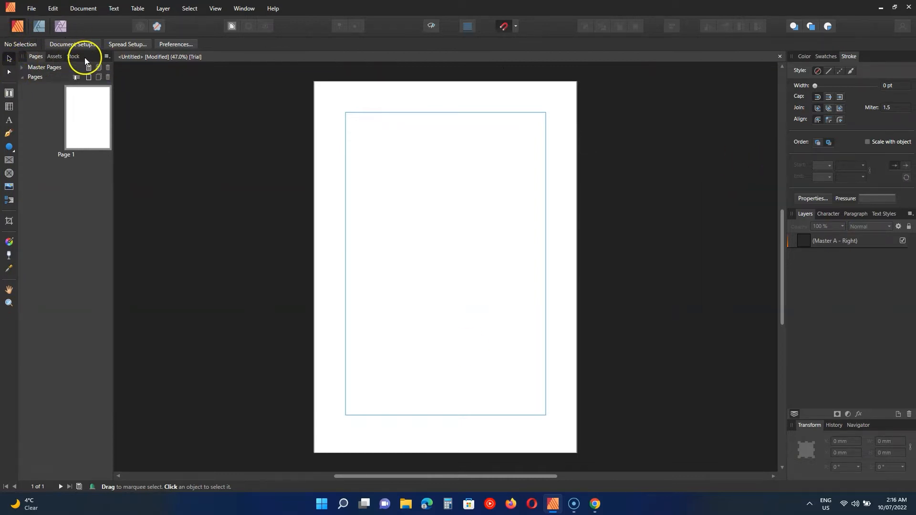
- Draw a freehand ellipse about 81 × 74 mm in the middle of the page and delete it
{"action": "left_click", "coordinate": [9, 147]}
{"action": "left_click", "coordinate": [9, 149]}
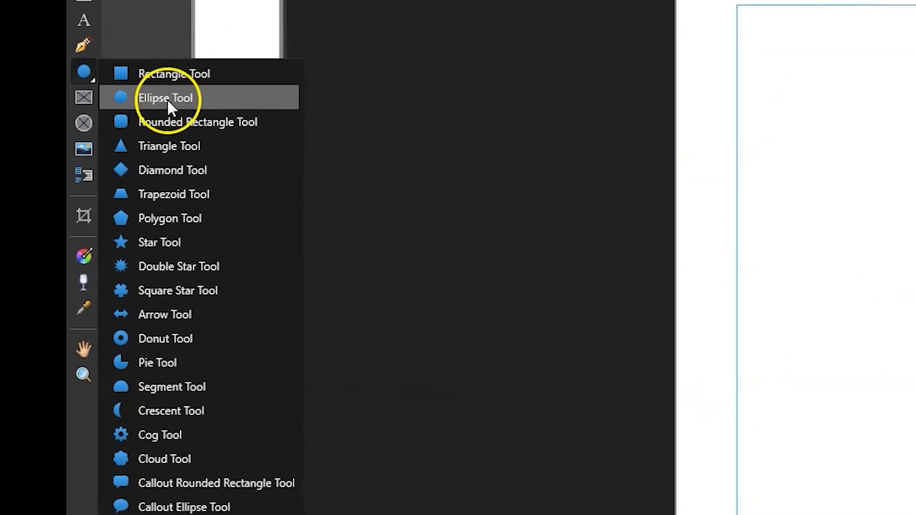
{"action": "left_click", "coordinate": [167, 74]}
{"action": "left_click", "coordinate": [84, 72]}
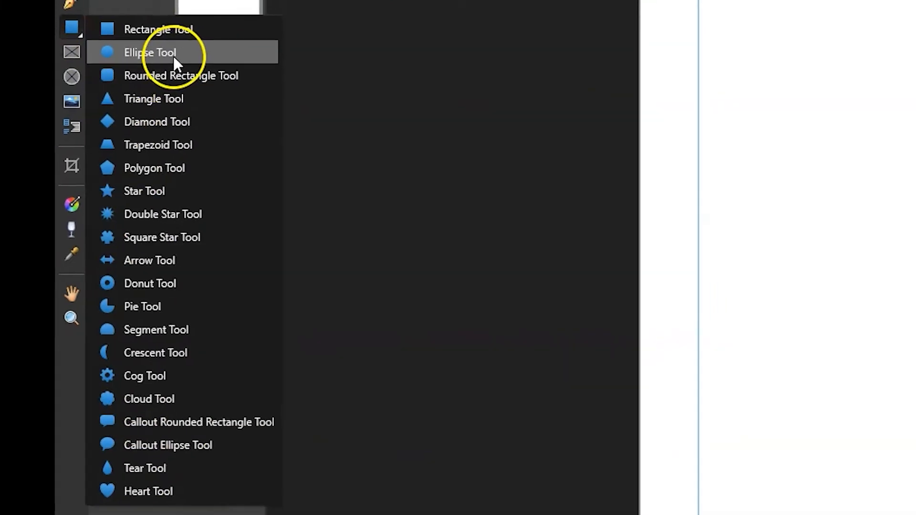
{"action": "left_click", "coordinate": [174, 56]}
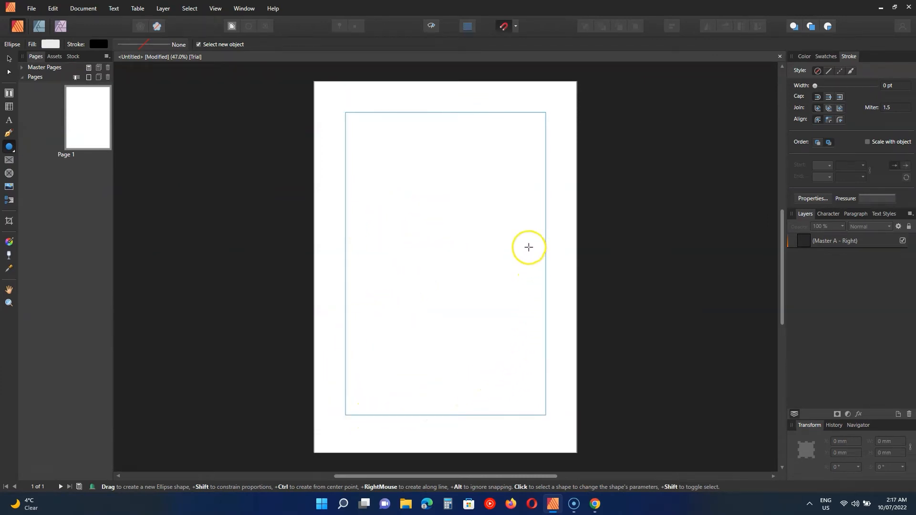
{"action": "left_click_drag", "start_coordinate": [367, 202], "coordinate": [468, 295]}
{"action": "left_click", "coordinate": [369, 270]}
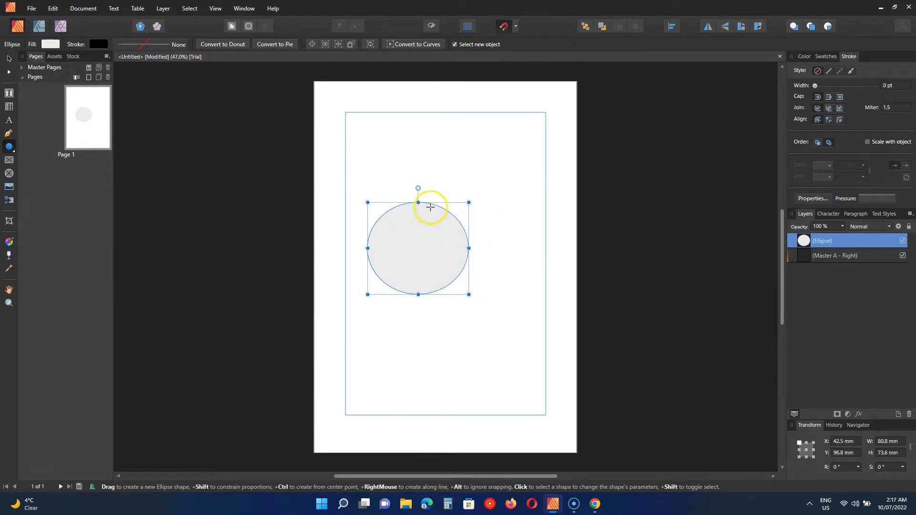
{"action": "key", "text": "Delete"}
- Draw a perfect circle about 87 mm in diameter and move it up against the page's top margin guide
{"action": "left_click_drag", "start_coordinate": [402, 188], "coordinate": [511, 297]}
{"action": "left_click", "coordinate": [417, 229]}
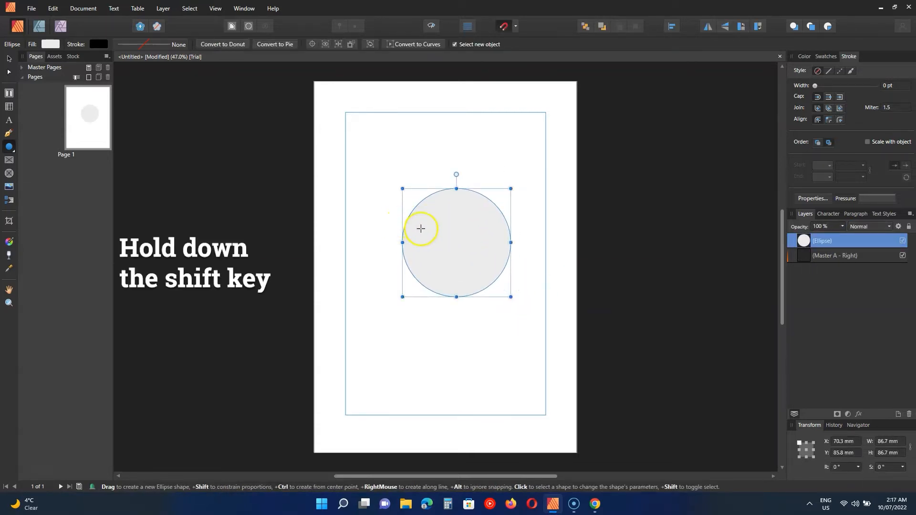
{"action": "key", "text": "v"}
{"action": "mouse_move", "coordinate": [483, 230]}
{"action": "left_mouse_down"}
{"action": "mouse_move", "coordinate": [471, 165]}
{"action": "mouse_move", "coordinate": [442, 243]}
{"action": "mouse_move", "coordinate": [442, 153]}
{"action": "mouse_move", "coordinate": [400, 307]}
{"action": "mouse_move", "coordinate": [443, 263]}
{"action": "mouse_move", "coordinate": [506, 280]}
{"action": "mouse_move", "coordinate": [444, 272]}
{"action": "mouse_move", "coordinate": [442, 196]}
{"action": "left_mouse_up"}
{"action": "left_click", "coordinate": [353, 215]}
- Draw a closed five-sided outline below the circle with the Pen tool
{"action": "left_click", "coordinate": [107, 109]}
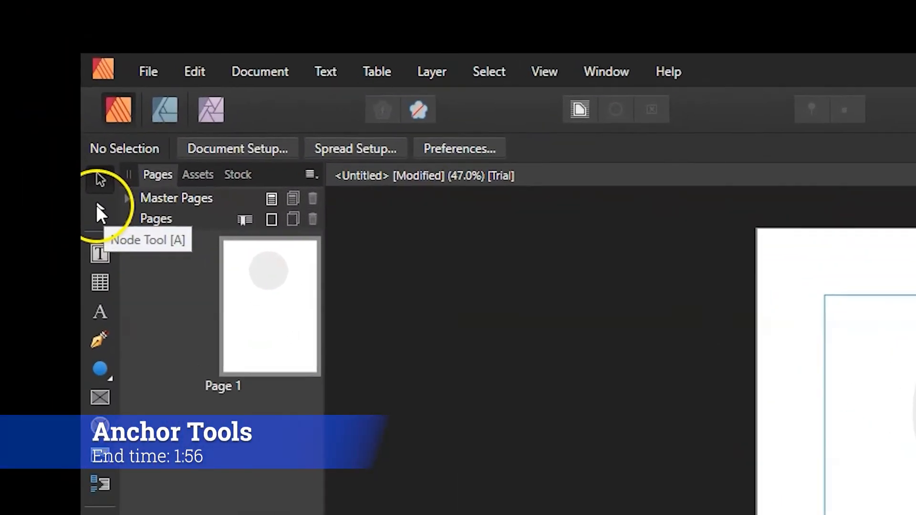
{"action": "left_click", "coordinate": [99, 341]}
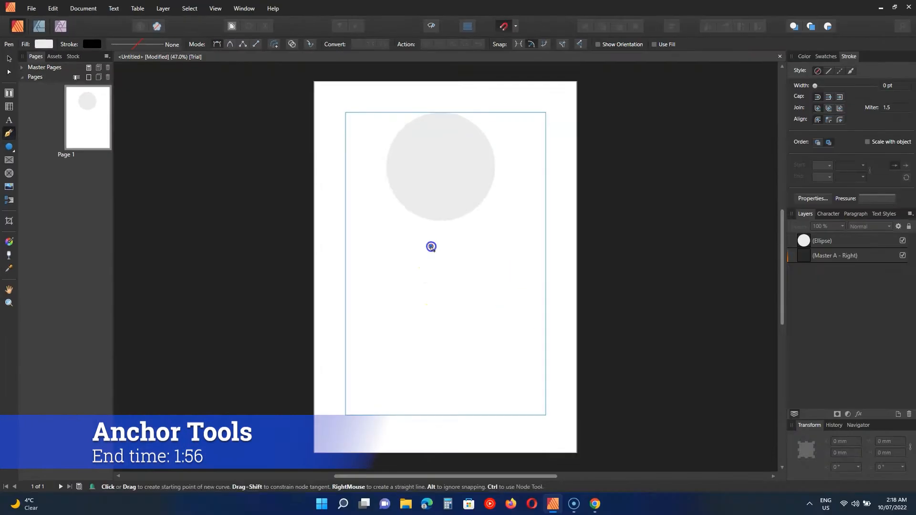
{"action": "left_click", "coordinate": [431, 247]}
{"action": "left_click", "coordinate": [505, 251]}
{"action": "left_click", "coordinate": [497, 309]}
{"action": "left_click", "coordinate": [439, 319]}
{"action": "left_click", "coordinate": [402, 284]}
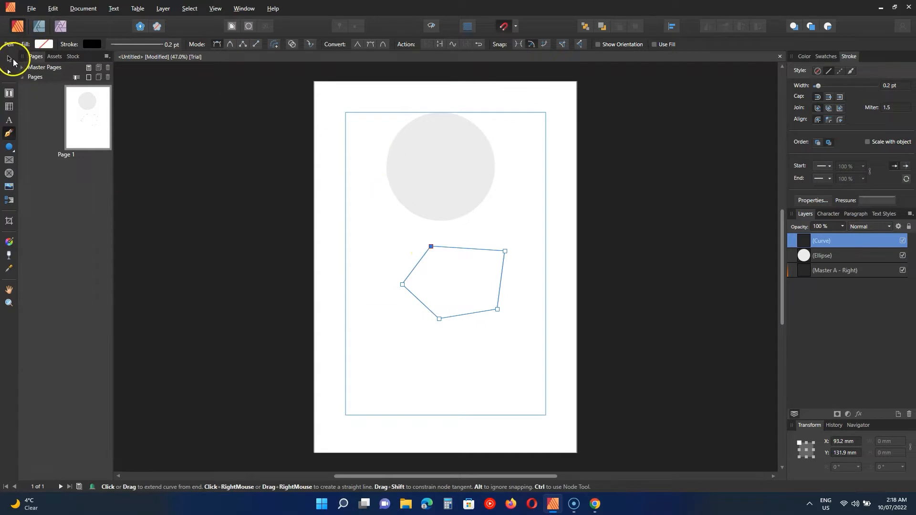
- Move the outline's corner nodes outward with the Node tool to widen it into a bucket-like shape
{"action": "left_click", "coordinate": [9, 58]}
{"action": "left_click_drag", "start_coordinate": [415, 266], "coordinate": [383, 231]}
{"action": "left_click", "coordinate": [10, 71]}
{"action": "left_click_drag", "start_coordinate": [497, 268], "coordinate": [505, 232]}
{"action": "left_click_drag", "start_coordinate": [425, 297], "coordinate": [387, 333]}
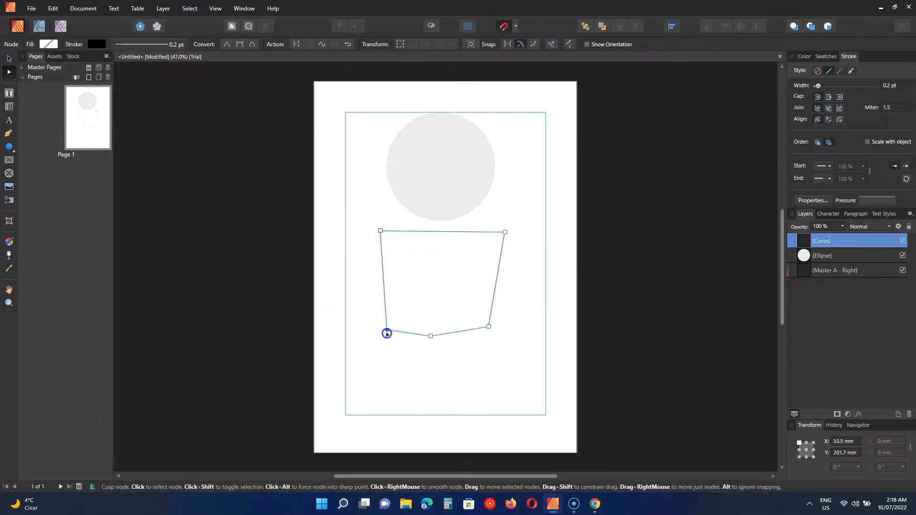
- Rework the outline's nodes into a two-pronged arrowhead pointing to the upper right, about 100 × 101 mm
{"action": "key", "text": "Delete"}
{"action": "left_click", "coordinate": [395, 264]}
{"action": "left_click", "coordinate": [417, 309]}
{"action": "left_click", "coordinate": [407, 288]}
{"action": "left_click_drag", "start_coordinate": [407, 288], "coordinate": [447, 255]}
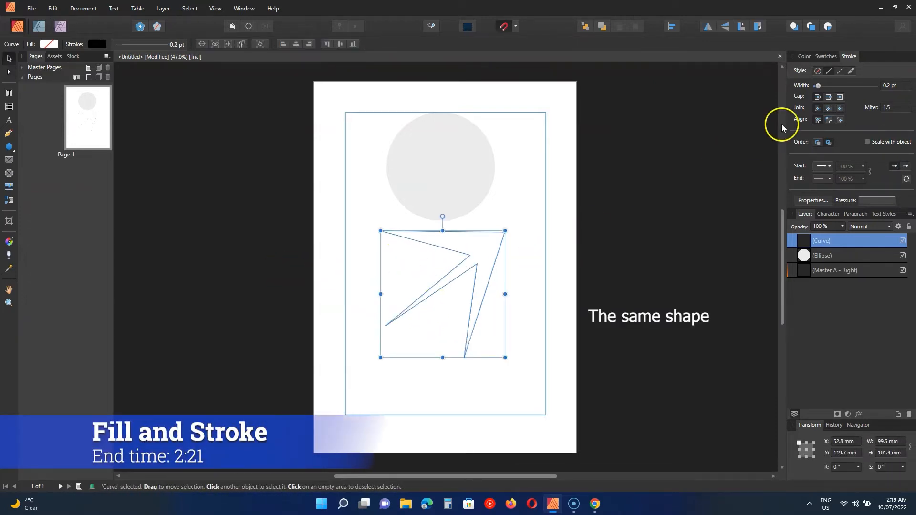
- Fill the arrowhead with pale pink (RGB 255, 206, 242) and move it slightly up and to the right
{"action": "left_click", "coordinate": [805, 58]}
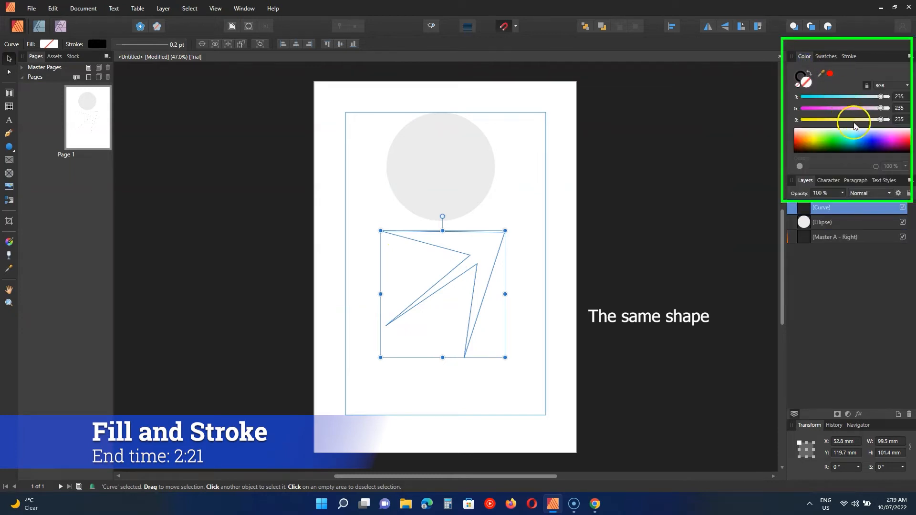
{"action": "left_click", "coordinate": [861, 141]}
{"action": "left_click", "coordinate": [886, 136]}
{"action": "left_click", "coordinate": [897, 134]}
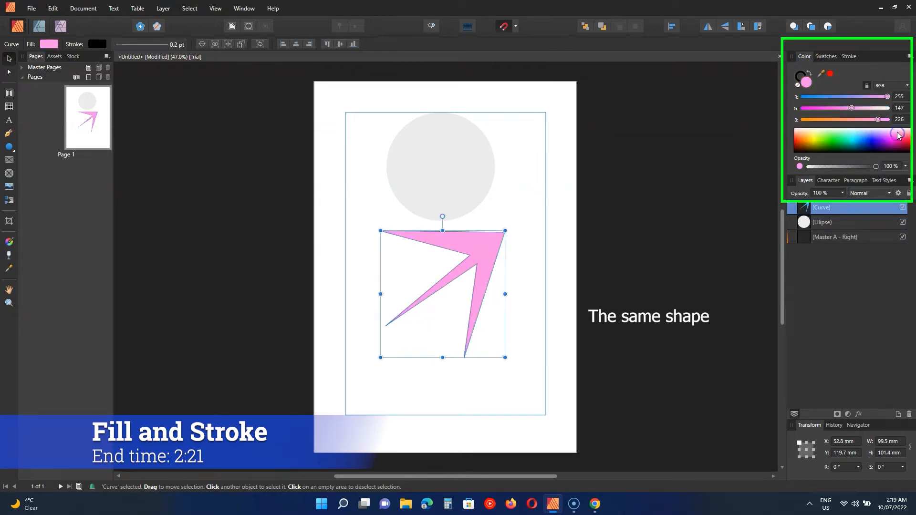
{"action": "left_click", "coordinate": [897, 131]}
{"action": "mouse_move", "coordinate": [481, 250]}
{"action": "left_mouse_down"}
{"action": "mouse_move", "coordinate": [522, 243]}
{"action": "mouse_move", "coordinate": [491, 237]}
{"action": "left_mouse_up"}
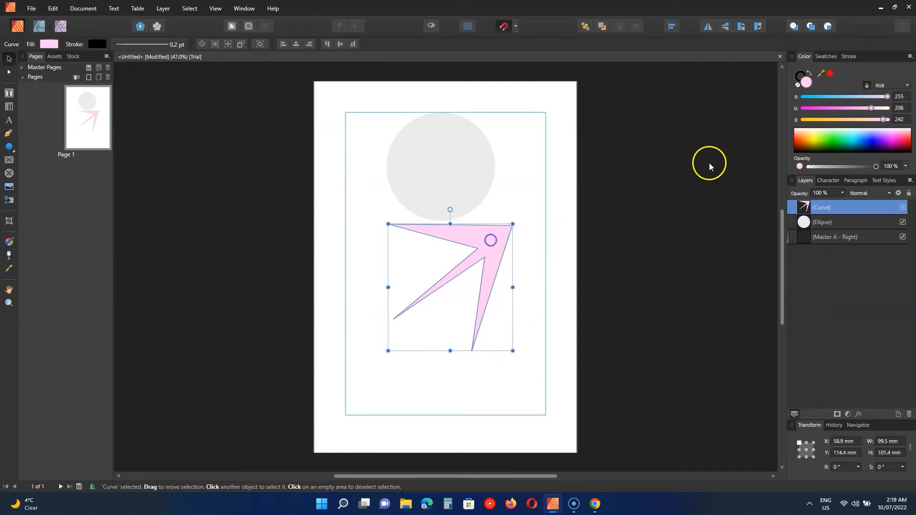
- Set the arrowhead's stroke width to 5.2 pt, try outside stroke alignment and return it to centre alignment
{"action": "left_click", "coordinate": [848, 58]}
{"action": "left_click_drag", "start_coordinate": [818, 86], "coordinate": [834, 86]}
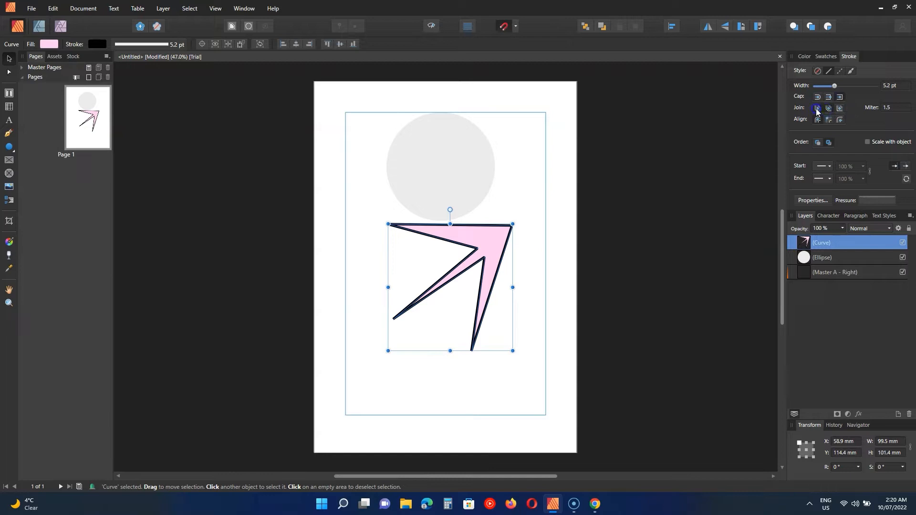
{"action": "left_click", "coordinate": [840, 120]}
{"action": "left_click", "coordinate": [818, 120]}
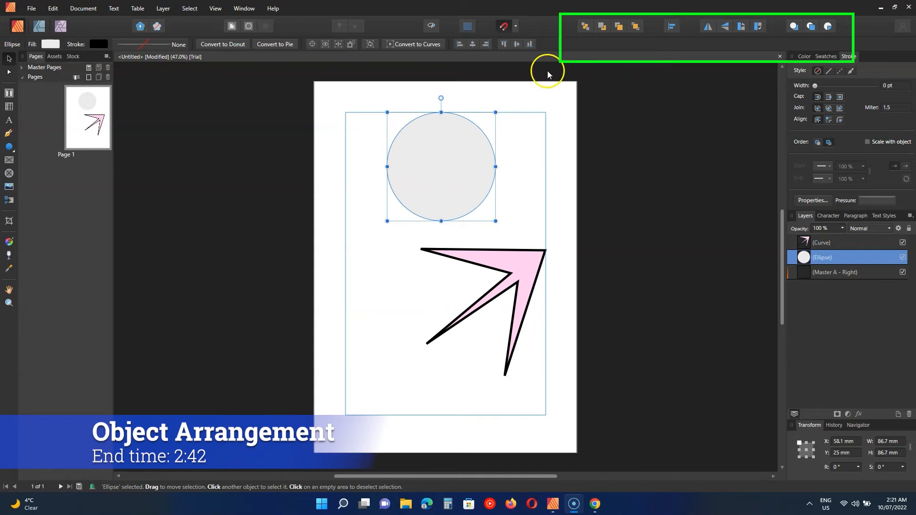
- Cycle the circle through the stacking order: to the back, forward one, to the front and back one
{"action": "left_click", "coordinate": [585, 27]}
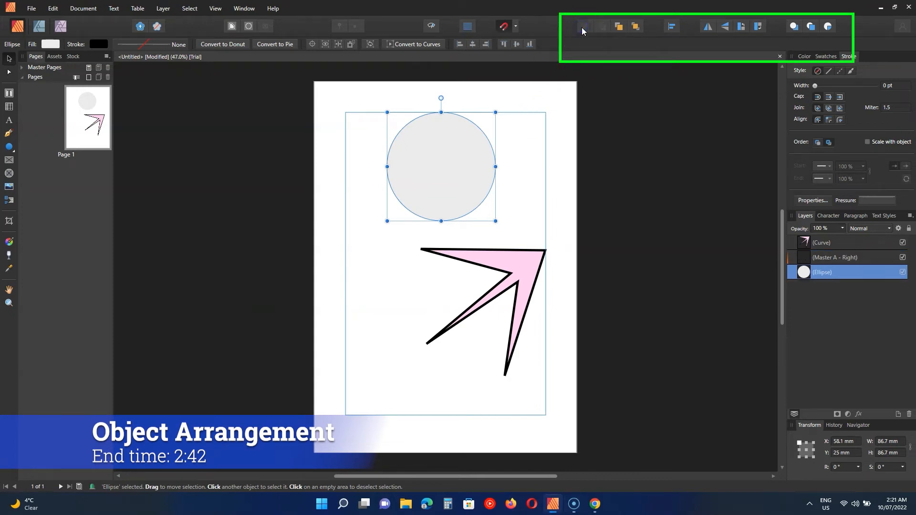
{"action": "left_click", "coordinate": [619, 27]}
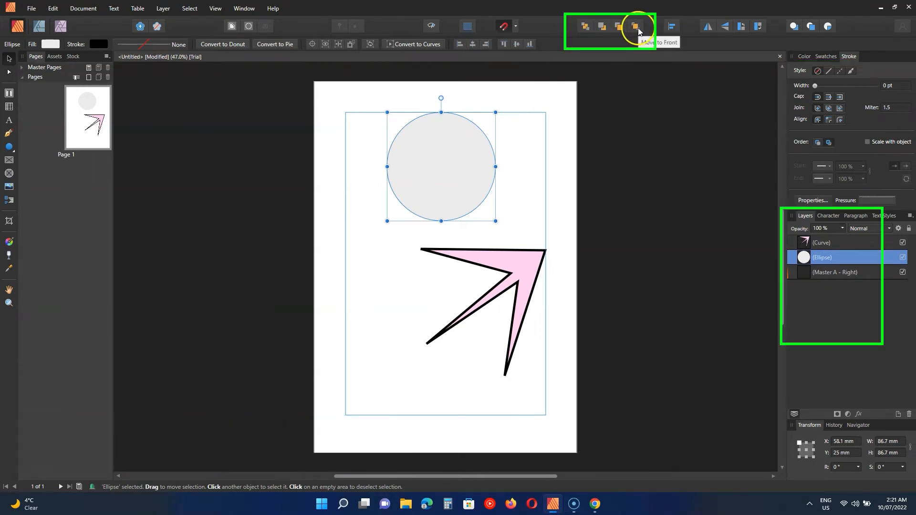
{"action": "left_click", "coordinate": [636, 27]}
{"action": "left_click", "coordinate": [601, 27]}
- Use the alignment options to reposition the circle near the page's horizontal centre
{"action": "left_click", "coordinate": [672, 27]}
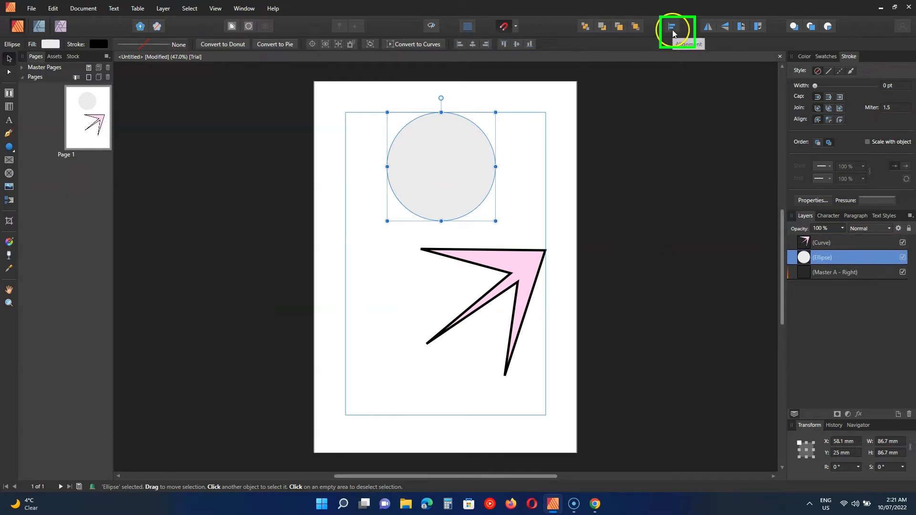
{"action": "left_click", "coordinate": [689, 57]}
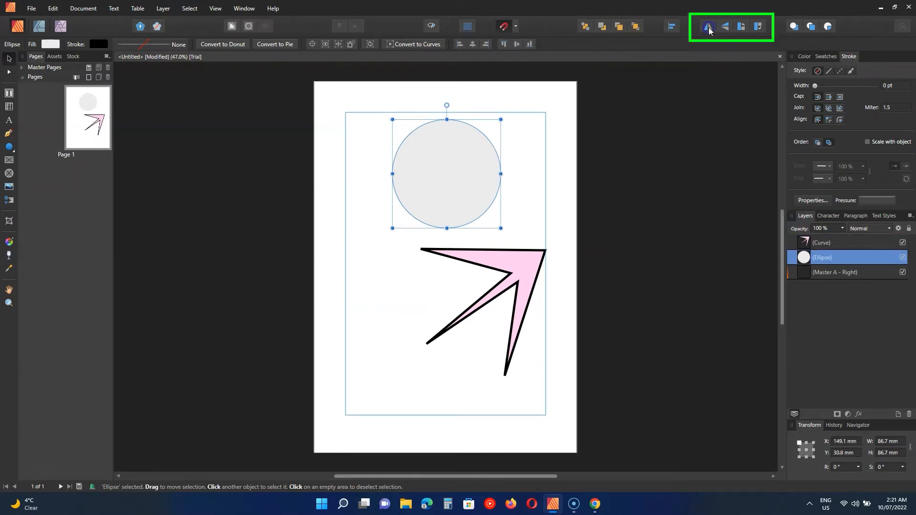
- Flip the pink arrowhead horizontally and vertically
{"action": "left_click", "coordinate": [523, 272]}
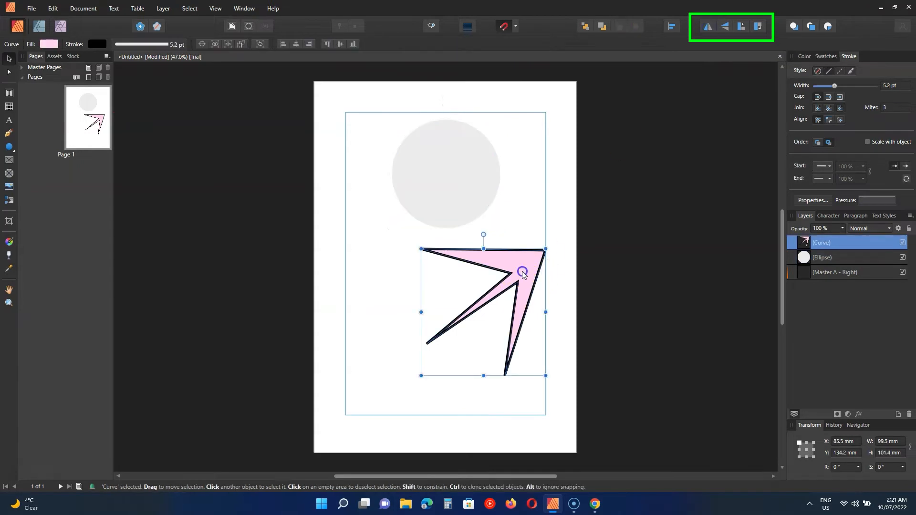
{"action": "left_click", "coordinate": [709, 27]}
{"action": "left_click", "coordinate": [726, 27]}
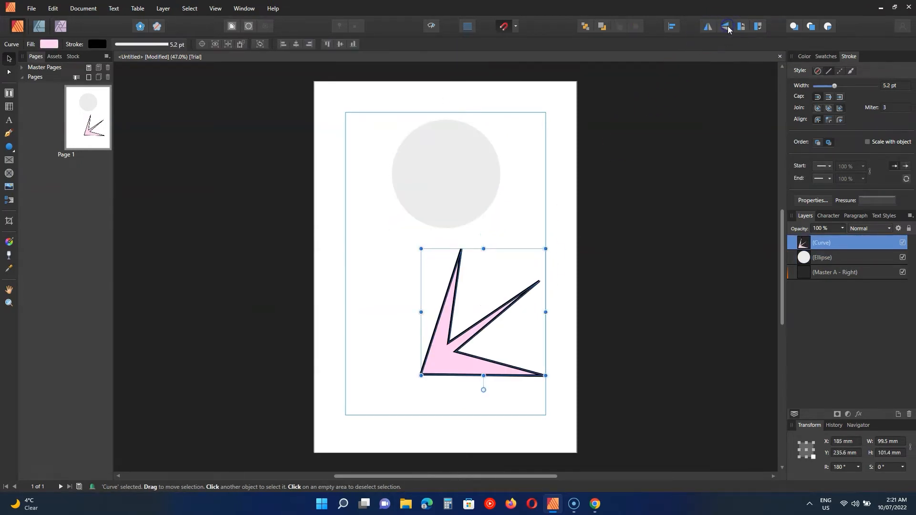
- Rotate the arrowhead 90° counter-clockwise, back 90° clockwise, and freely until it points to the upper right
{"action": "left_click", "coordinate": [740, 28]}
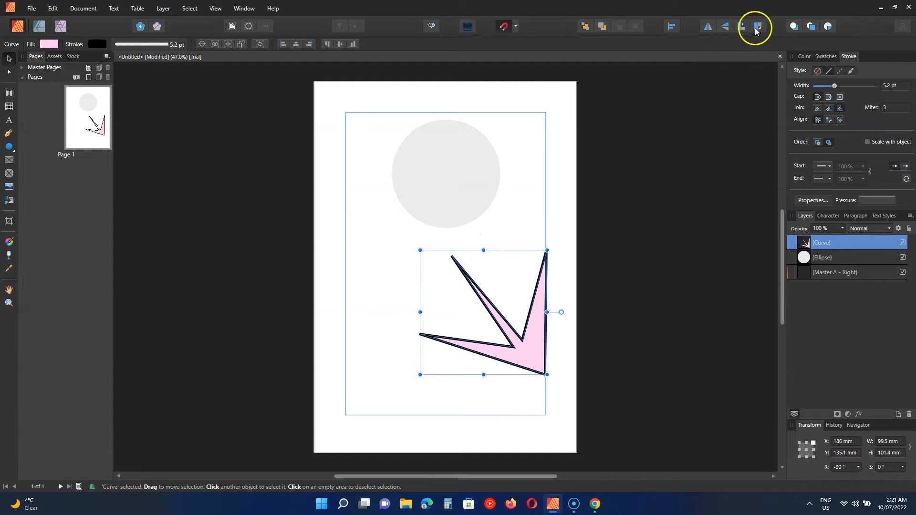
{"action": "left_click", "coordinate": [758, 27]}
{"action": "left_click_drag", "start_coordinate": [483, 384], "coordinate": [407, 430]}
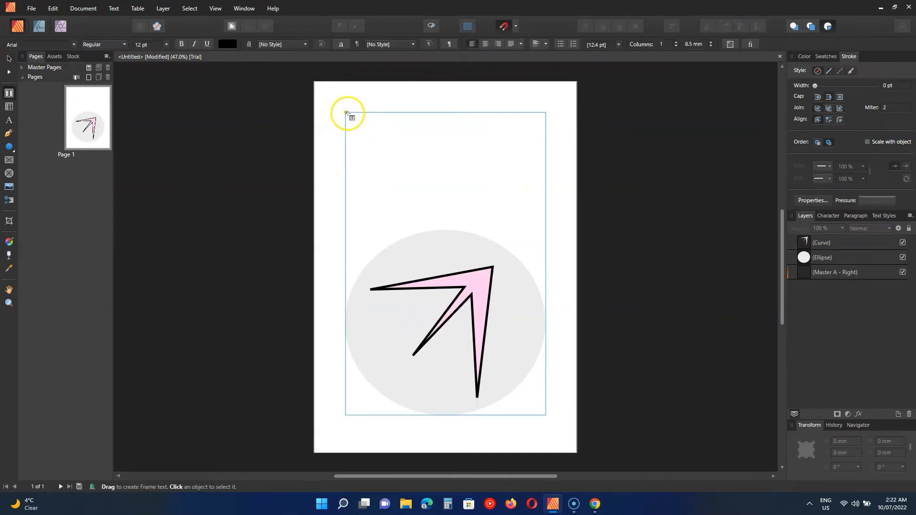
- Add a text frame about 160 × 34 mm at the top margins containing "Fly in your own time."
{"action": "left_click_drag", "start_coordinate": [347, 113], "coordinate": [545, 154]}
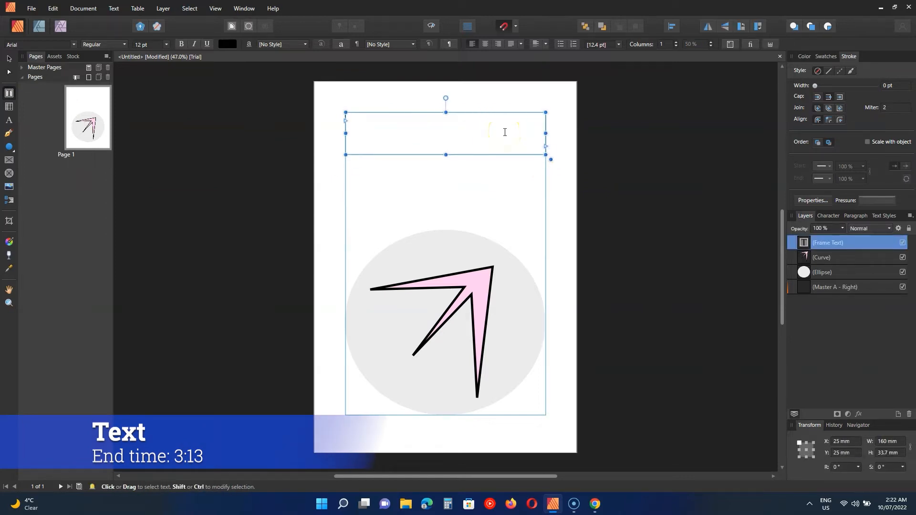
{"action": "type", "text": "Fly in your own time."}
{"action": "left_click", "coordinate": [527, 156]}
{"action": "left_click", "coordinate": [450, 138]}
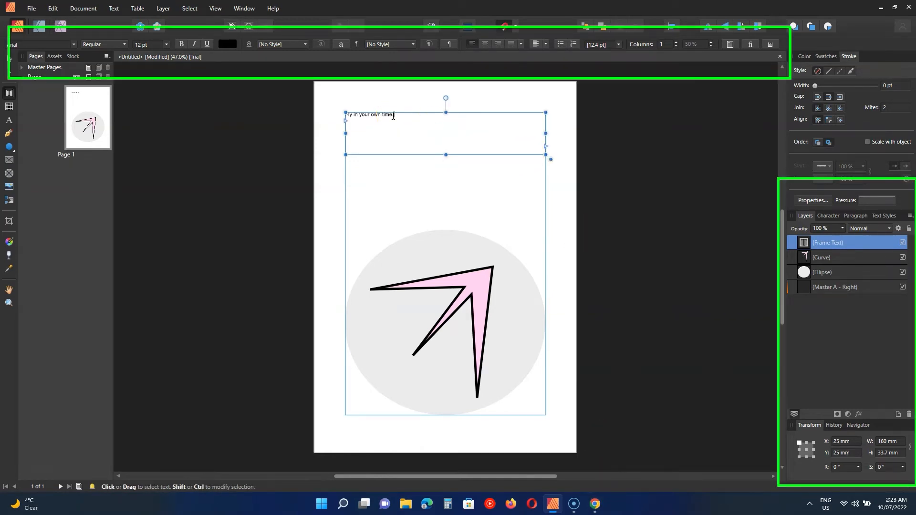
- Format the headline as centred 48 pt Impact and remove its final full stop
{"action": "left_click", "coordinate": [856, 217]}
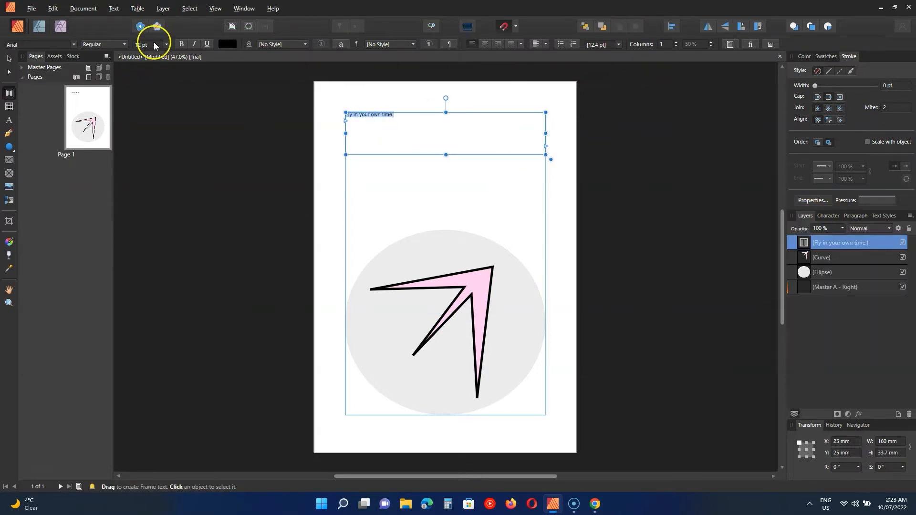
{"action": "left_click", "coordinate": [155, 44]}
{"action": "left_click", "coordinate": [147, 180]}
{"action": "left_click", "coordinate": [536, 122]}
{"action": "key", "text": "BackSpace"}
{"action": "left_click", "coordinate": [71, 44]}
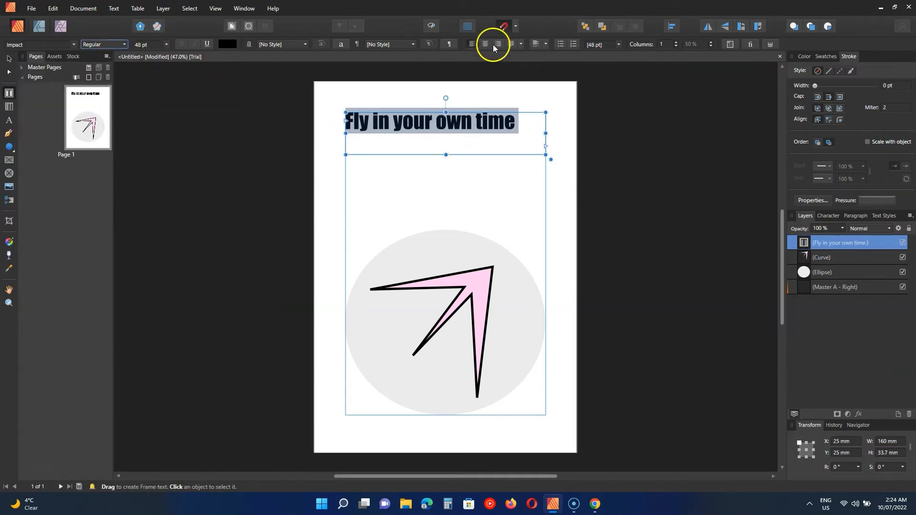
{"action": "left_click", "coordinate": [485, 44]}
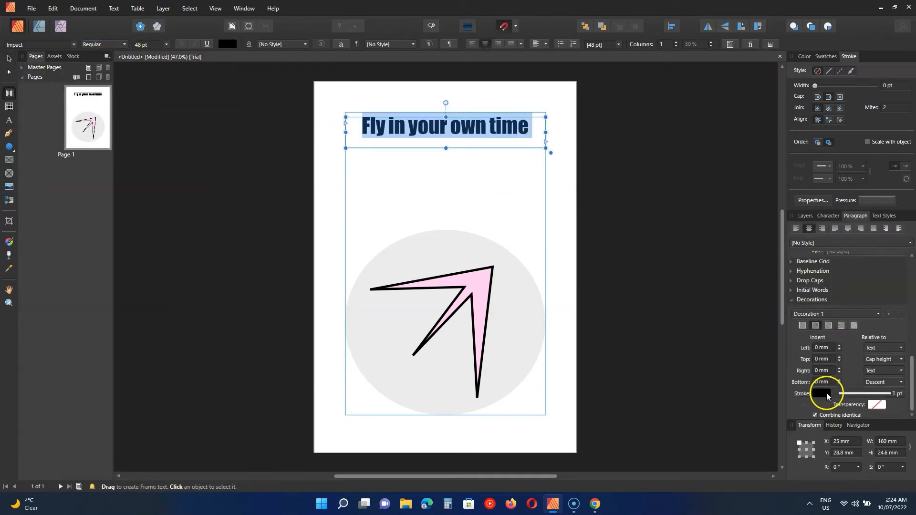
- Colour the headline's paragraph decoration line cyan, try a width of 20.8 pt and reduce it to 1 pt
{"action": "left_click", "coordinate": [824, 395]}
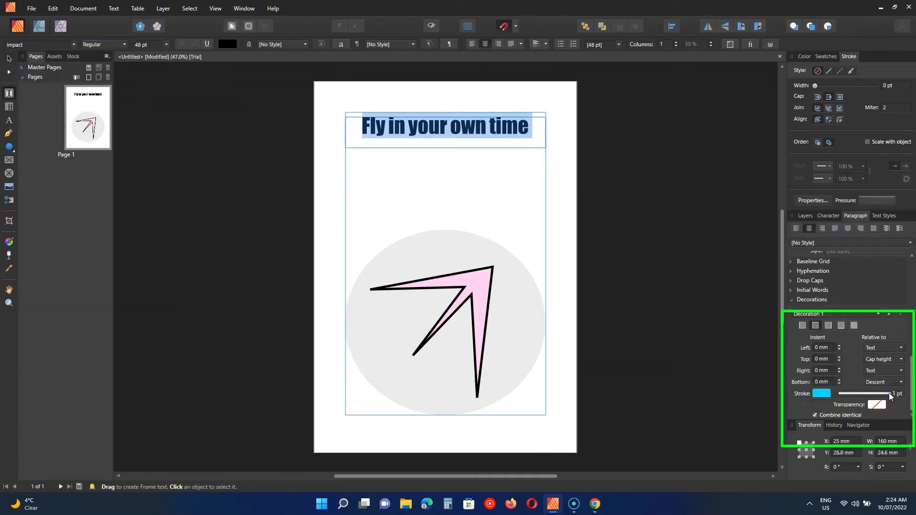
{"action": "left_click_drag", "start_coordinate": [830, 259], "coordinate": [852, 262]}
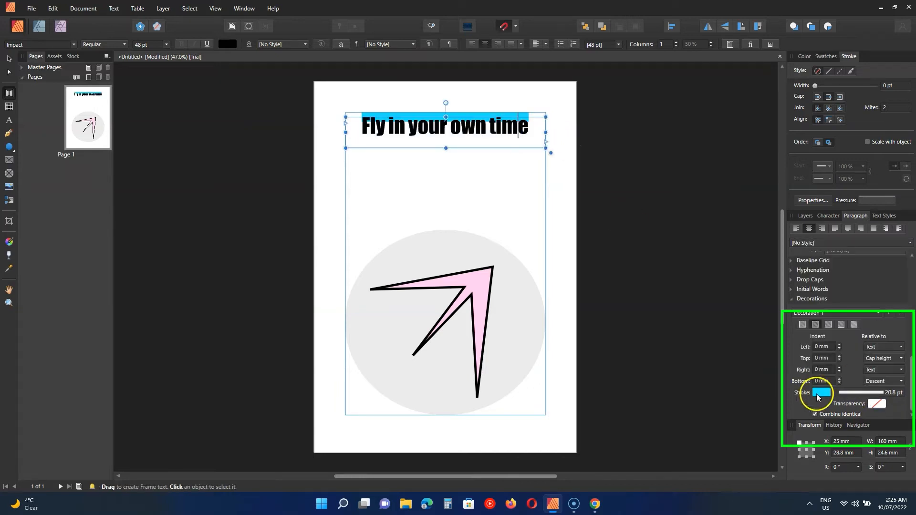
{"action": "left_click", "coordinate": [865, 393]}
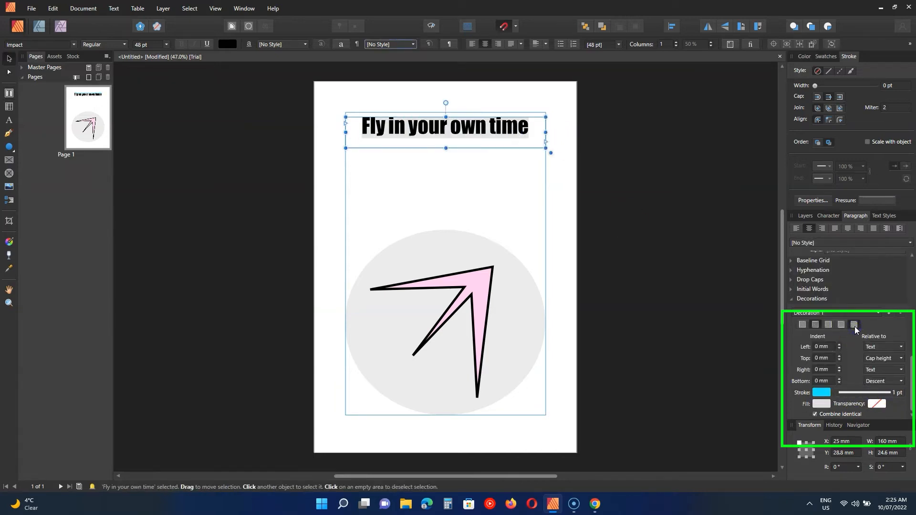
- Give the headline a grey decoration fill with indents of -6 mm left and right, -4 mm top and bottom, and move its frame to Y 30 mm
{"action": "left_click", "coordinate": [839, 361]}
{"action": "left_click", "coordinate": [839, 372]}
{"action": "left_click_drag", "start_coordinate": [472, 124], "coordinate": [476, 129]}
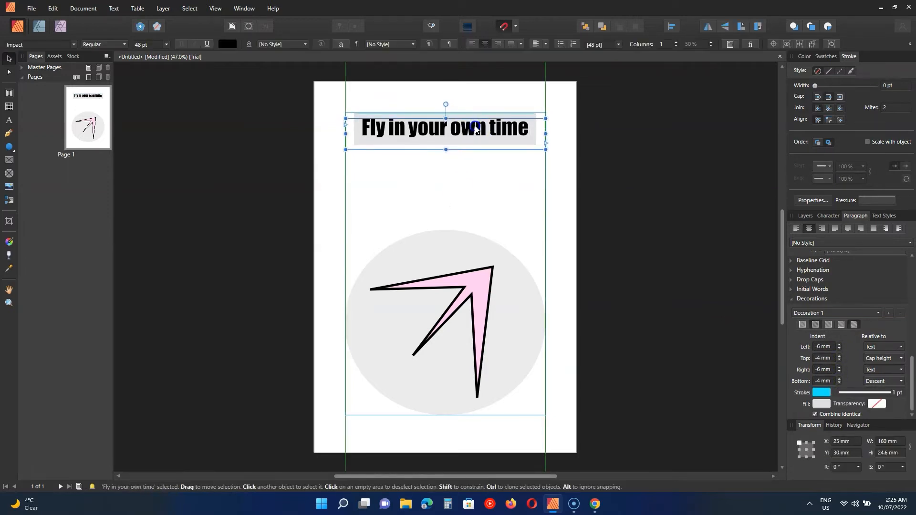
{"action": "left_click", "coordinate": [343, 168]}
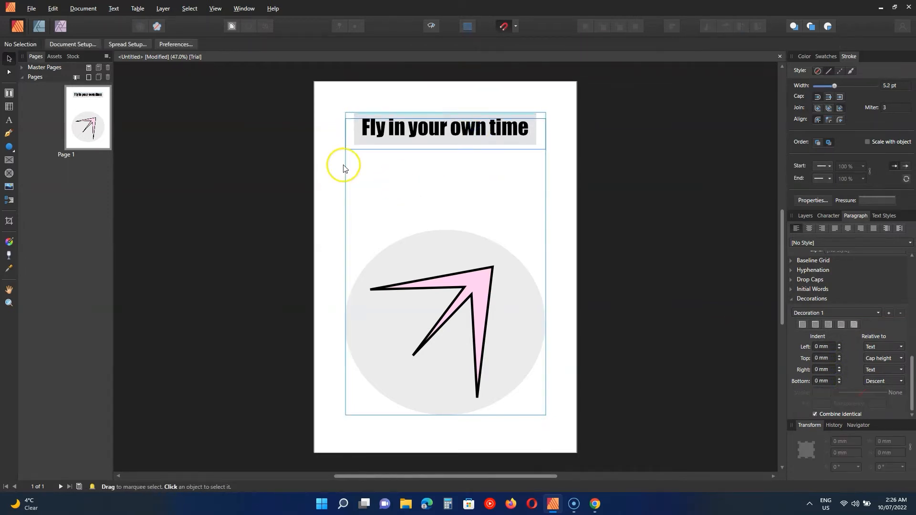
- Draw a table of three columns and five rows below the headline between the side margins, about 160 × 63.7 mm
{"action": "left_click", "coordinate": [10, 108]}
{"action": "left_click_drag", "start_coordinate": [349, 153], "coordinate": [368, 170]}
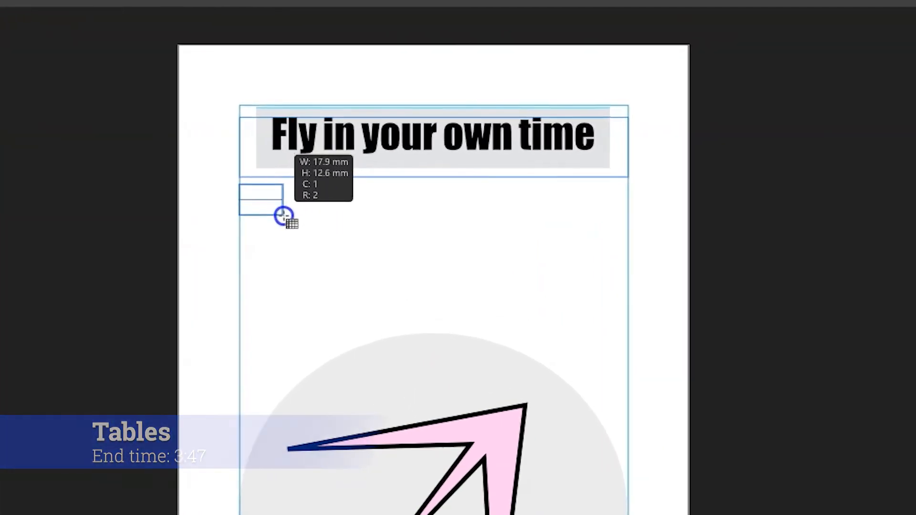
{"action": "left_click_drag", "start_coordinate": [284, 216], "coordinate": [623, 334]}
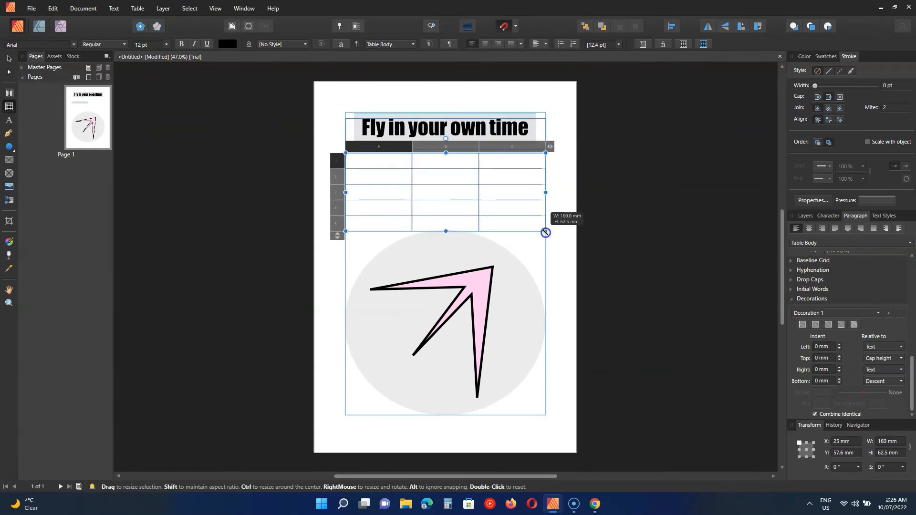
{"action": "left_click_drag", "start_coordinate": [545, 232], "coordinate": [547, 234]}
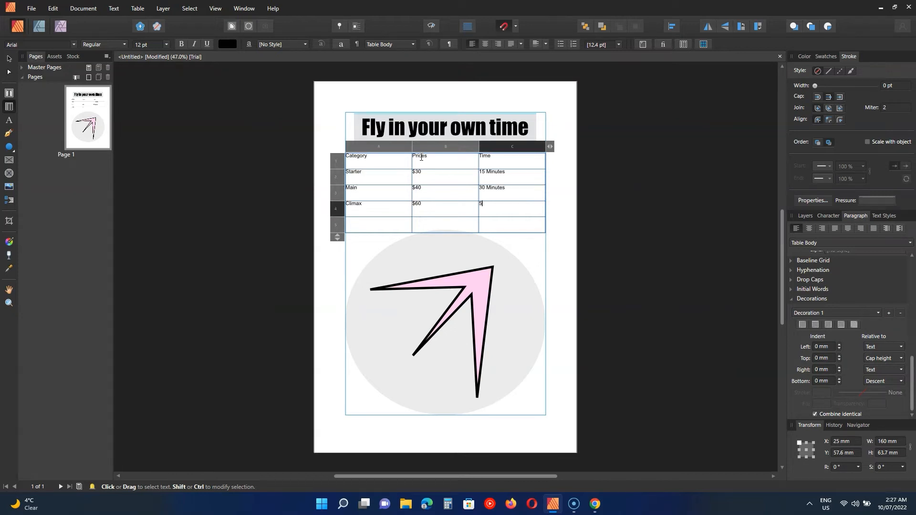
- Change the font size of the table's four filled rows and open their text alignment options
{"action": "left_click_drag", "start_coordinate": [506, 208], "coordinate": [365, 160]}
{"action": "left_click", "coordinate": [166, 44]}
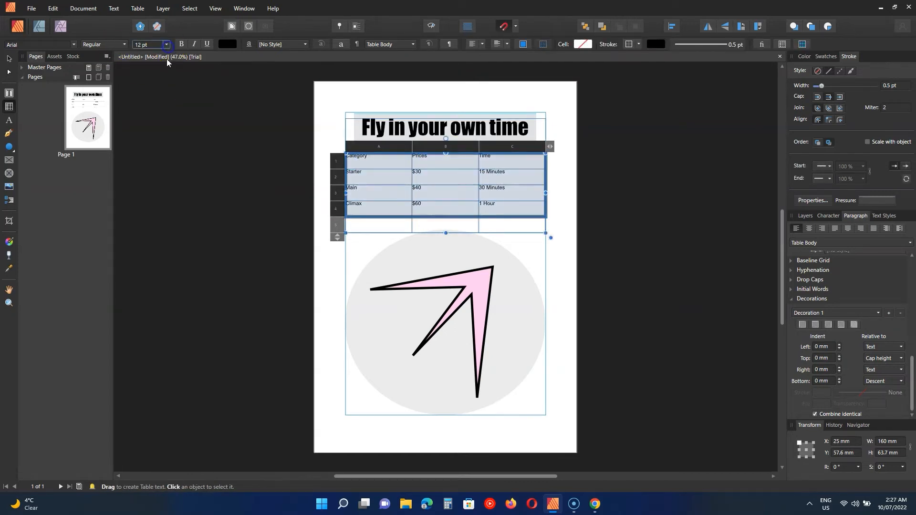
{"action": "left_click", "coordinate": [150, 121]}
{"action": "left_click", "coordinate": [478, 47]}
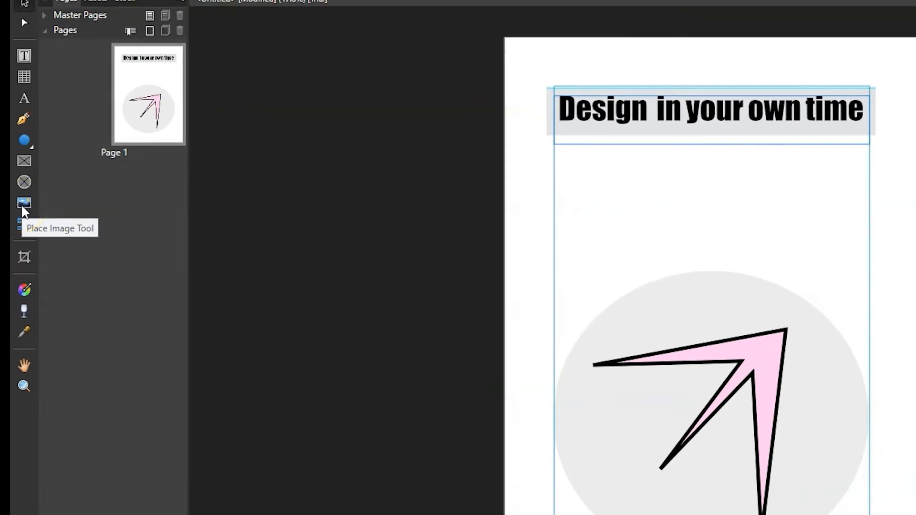
- Place Brush.png at its default size and move it to the page's top-left corner at X 0, Y 0 mm
{"action": "left_click", "coordinate": [36, 225]}
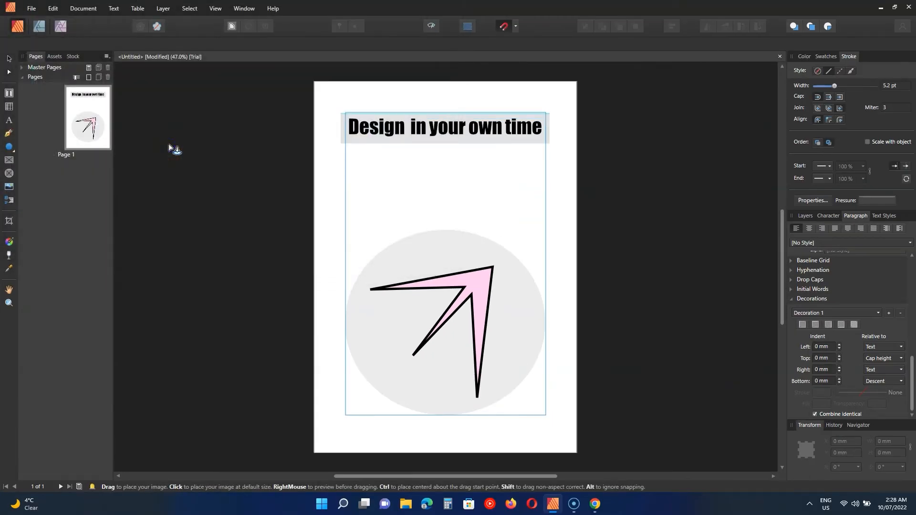
{"action": "left_click", "coordinate": [423, 184]}
{"action": "left_click_drag", "start_coordinate": [441, 190], "coordinate": [380, 146]}
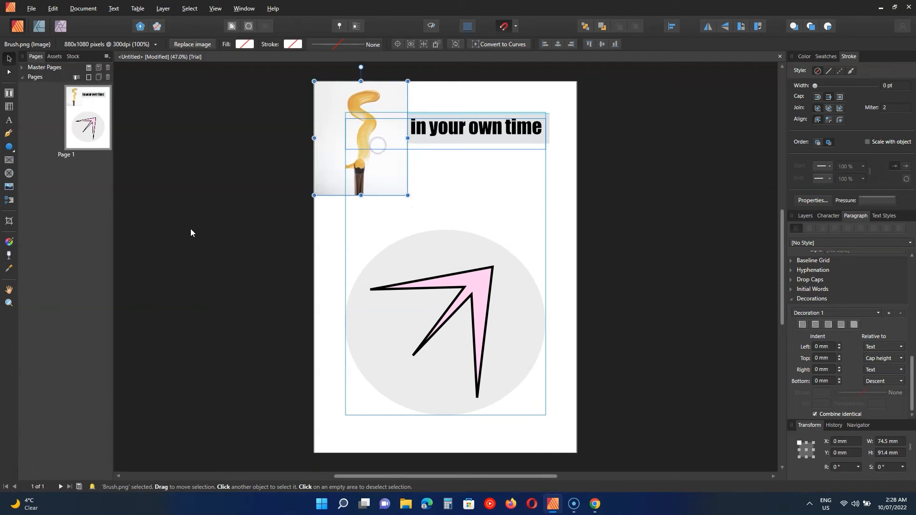
- Enlarge the placed brush image towards the page's lower right, then delete it
{"action": "mouse_move", "coordinate": [408, 195]}
{"action": "left_mouse_down"}
{"action": "mouse_move", "coordinate": [429, 205]}
{"action": "mouse_move", "coordinate": [486, 287]}
{"action": "mouse_move", "coordinate": [465, 279]}
{"action": "mouse_move", "coordinate": [477, 216]}
{"action": "mouse_move", "coordinate": [491, 284]}
{"action": "mouse_move", "coordinate": [419, 210]}
{"action": "mouse_move", "coordinate": [384, 276]}
{"action": "mouse_move", "coordinate": [589, 397]}
{"action": "left_mouse_up"}
{"action": "left_click_drag", "start_coordinate": [569, 238], "coordinate": [568, 260]}
{"action": "key", "text": "Delete"}
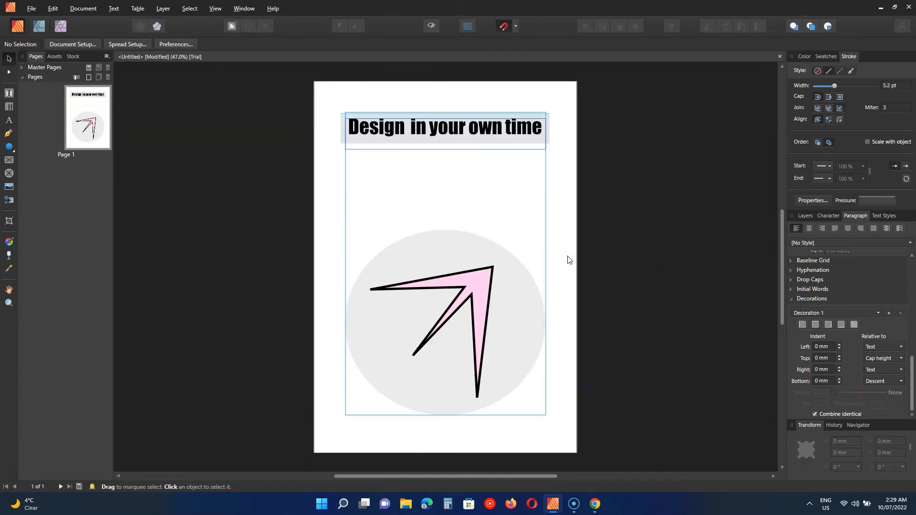
- Draw a rectangular picture frame about 152 × 209 mm below the headline and place the brush image in it
{"action": "left_click", "coordinate": [9, 160]}
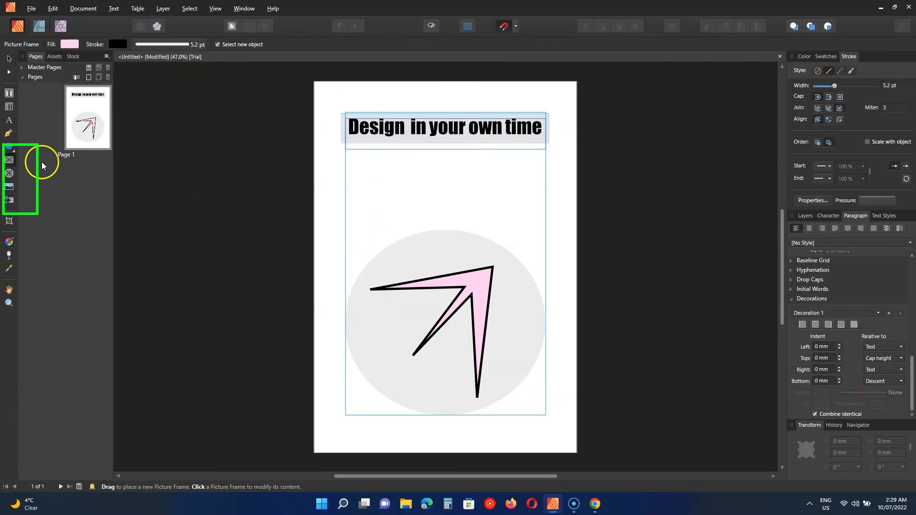
{"action": "left_click_drag", "start_coordinate": [539, 231], "coordinate": [541, 237]}
{"action": "mouse_move", "coordinate": [447, 237]}
{"action": "left_mouse_down"}
{"action": "mouse_move", "coordinate": [445, 380]}
{"action": "mouse_move", "coordinate": [454, 415]}
{"action": "left_mouse_up"}
{"action": "left_click", "coordinate": [8, 187]}
{"action": "double_click", "coordinate": [174, 143]}
{"action": "mouse_move", "coordinate": [485, 256]}
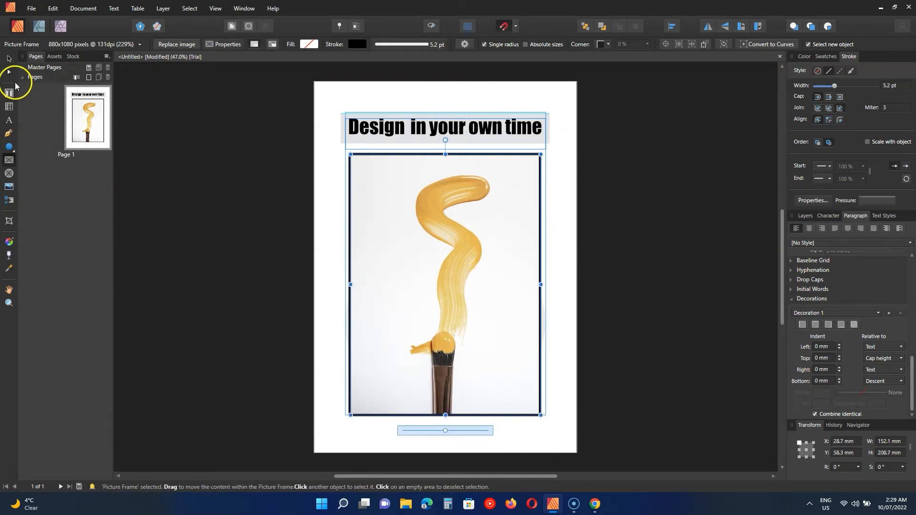
{"action": "left_click", "coordinate": [9, 64]}
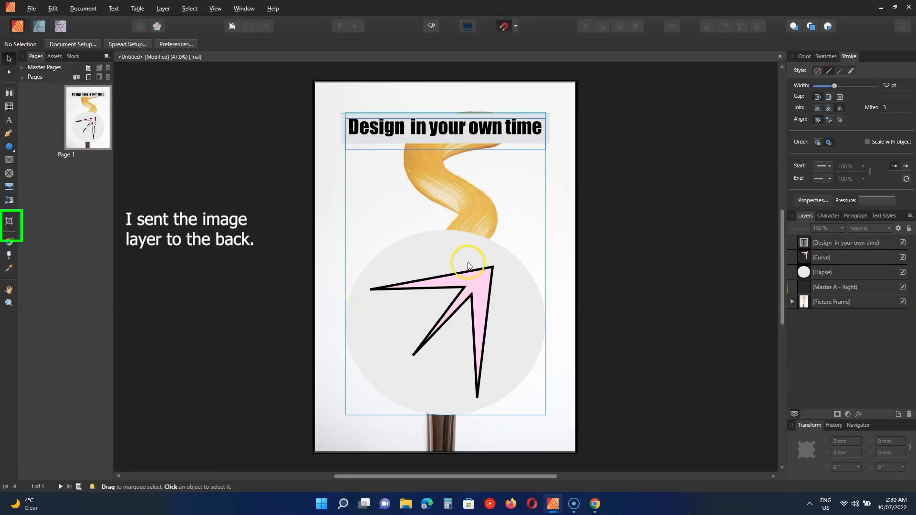
- Crop away the upper half of the grey ellipse with the Vector Crop tool, leaving a height of about 73.8 mm
{"action": "left_click", "coordinate": [468, 265]}
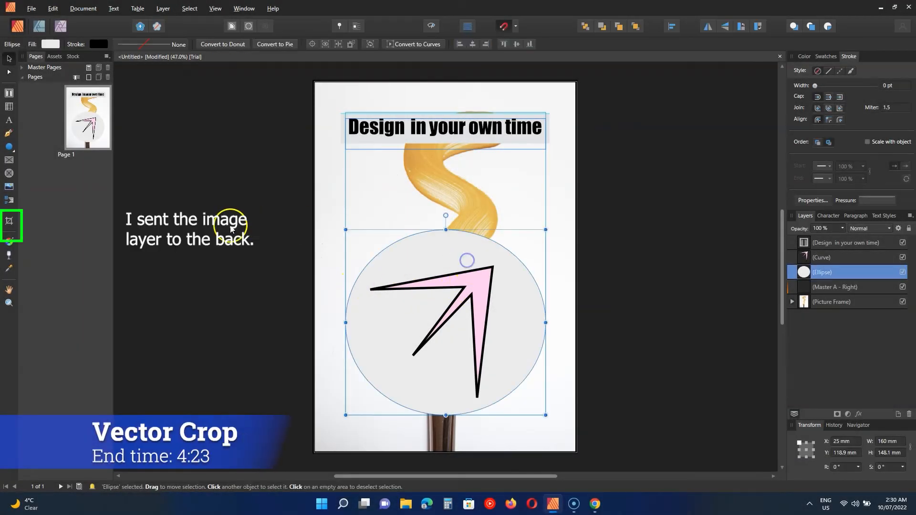
{"action": "left_click", "coordinate": [9, 222]}
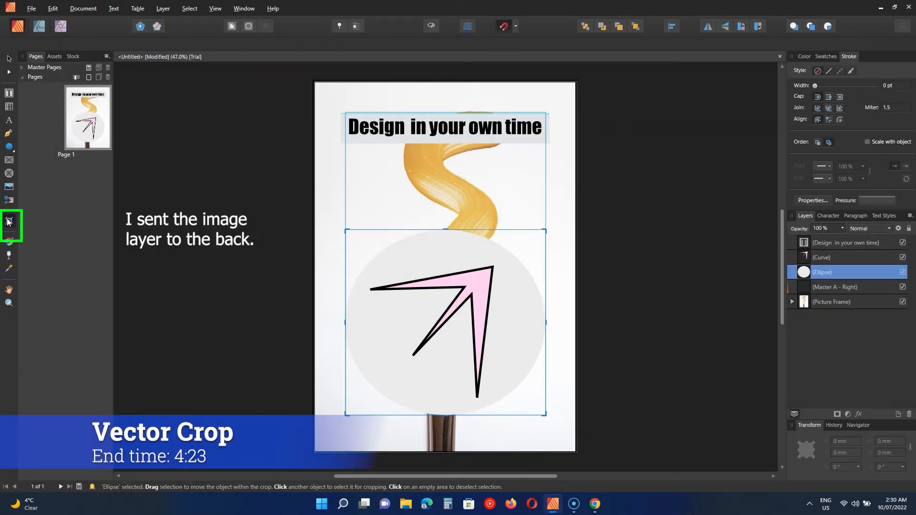
{"action": "left_click_drag", "start_coordinate": [446, 229], "coordinate": [453, 323]}
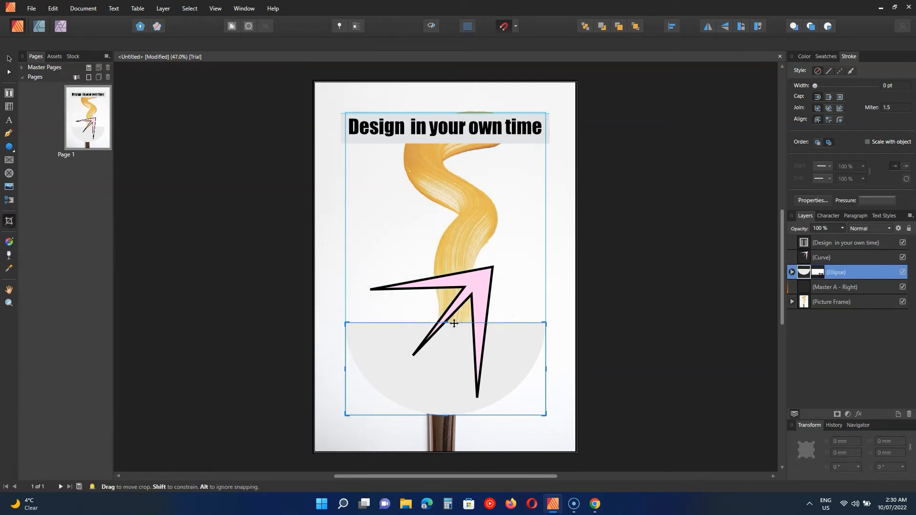
- Crop the lower edge of the headline's text frame and adjust the frame's height from its top edge
{"action": "left_click", "coordinate": [459, 130]}
{"action": "left_click_drag", "start_coordinate": [447, 144], "coordinate": [432, 109]}
{"action": "key", "text": "v"}
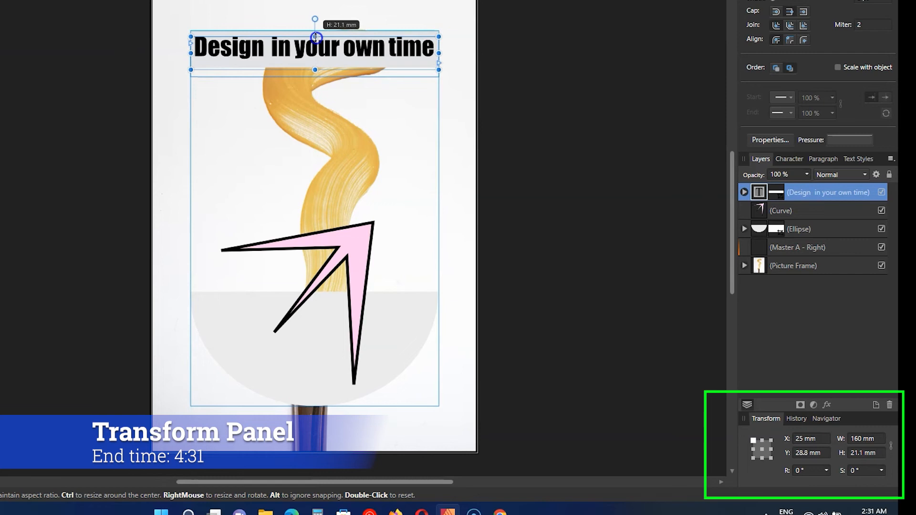
{"action": "left_click_drag", "start_coordinate": [316, 37], "coordinate": [316, 37]}
{"action": "left_click", "coordinate": [443, 127]}
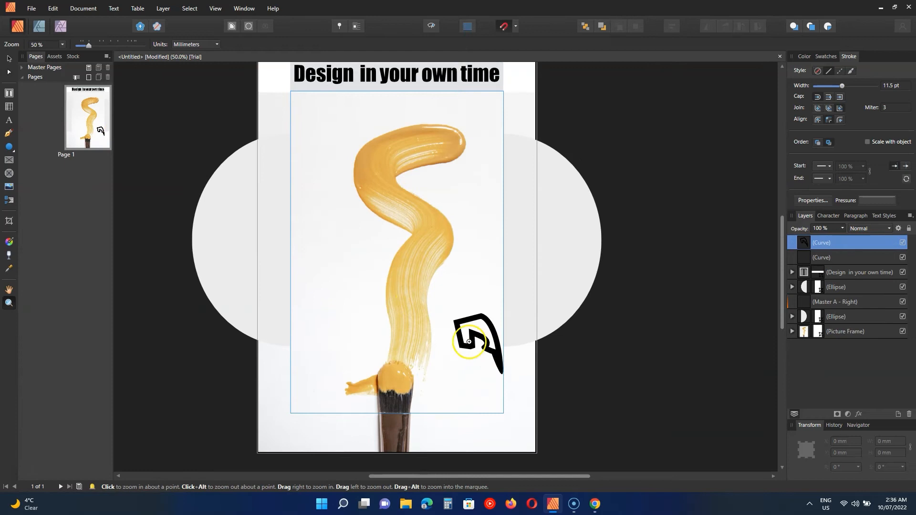
- Move the black curve to the left margin at X 25 mm, Y 102.7 mm, and toggle Enable snapping in the snapping options
{"action": "left_click", "coordinate": [453, 341]}
{"action": "mouse_move", "coordinate": [481, 337]}
{"action": "left_mouse_down"}
{"action": "mouse_move", "coordinate": [318, 317]}
{"action": "mouse_move", "coordinate": [434, 292]}
{"action": "mouse_move", "coordinate": [470, 267]}
{"action": "mouse_move", "coordinate": [458, 251]}
{"action": "mouse_move", "coordinate": [569, 233]}
{"action": "mouse_move", "coordinate": [442, 115]}
{"action": "mouse_move", "coordinate": [327, 213]}
{"action": "mouse_move", "coordinate": [328, 236]}
{"action": "left_mouse_up"}
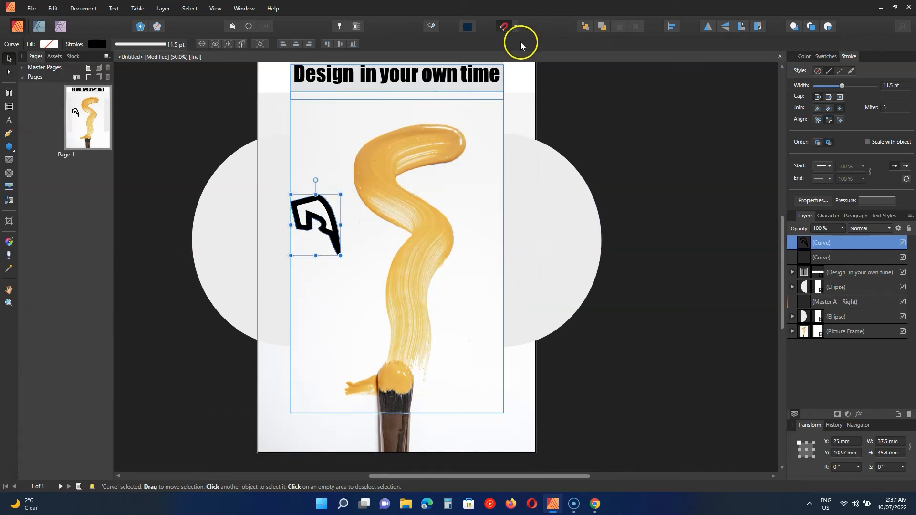
{"action": "left_click", "coordinate": [516, 28]}
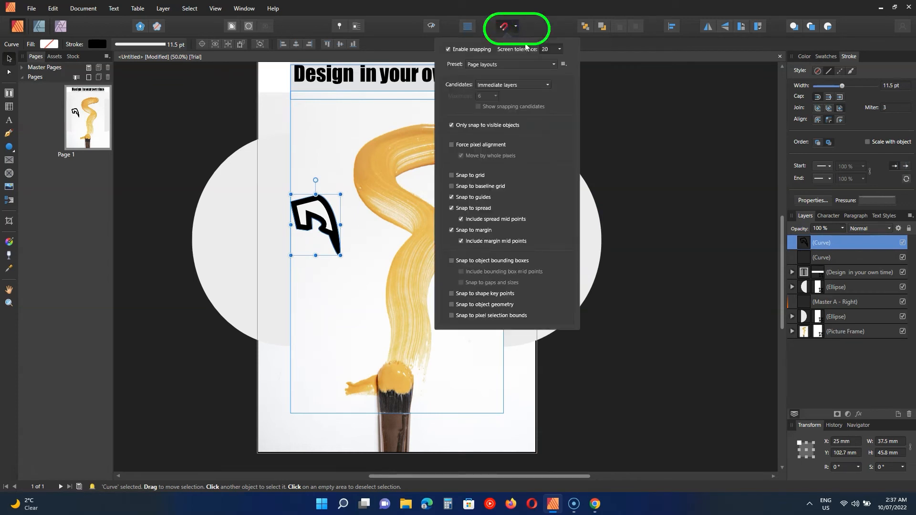
{"action": "left_click", "coordinate": [449, 50]}
{"action": "left_click", "coordinate": [355, 153]}
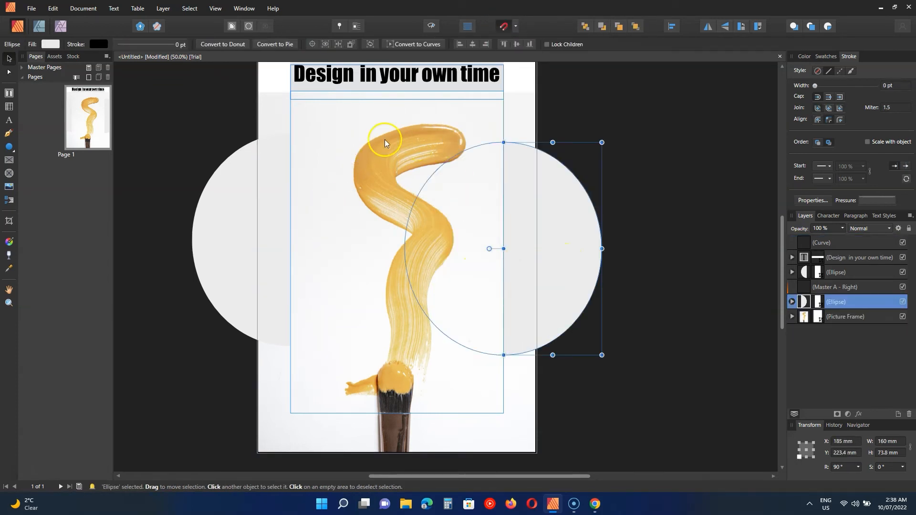
- Select the picture frame with the brush image and open its object options
{"action": "left_click", "coordinate": [385, 140]}
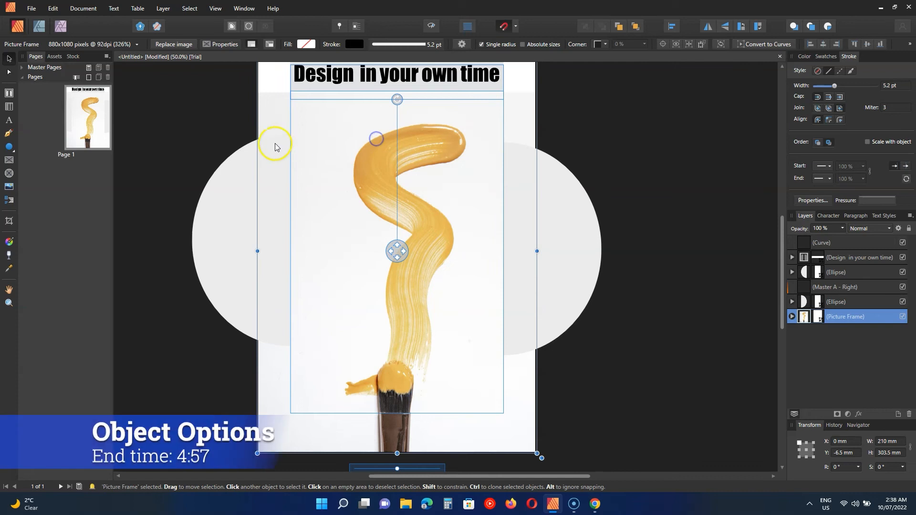
{"action": "right_click", "coordinate": [351, 140]}
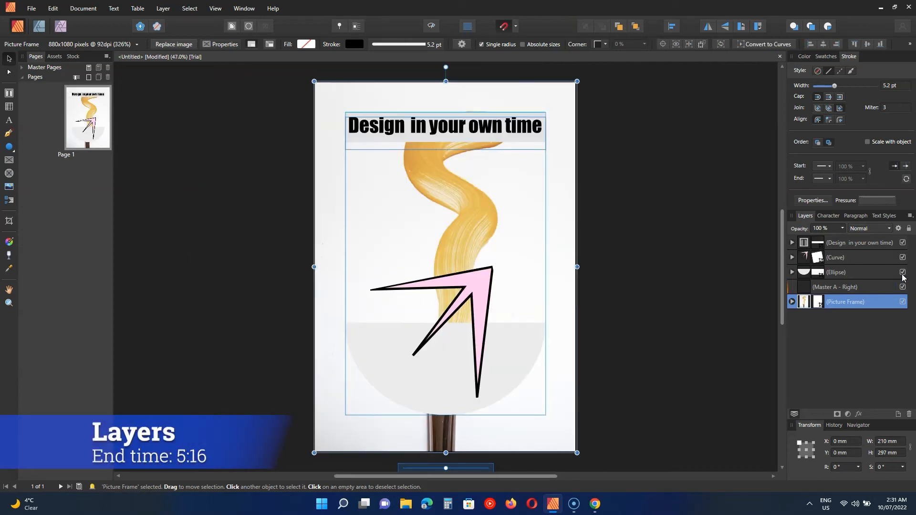
- Hide the cropped ellipse's layer, show it again and select the ellipse on the page
{"action": "left_click", "coordinate": [903, 272]}
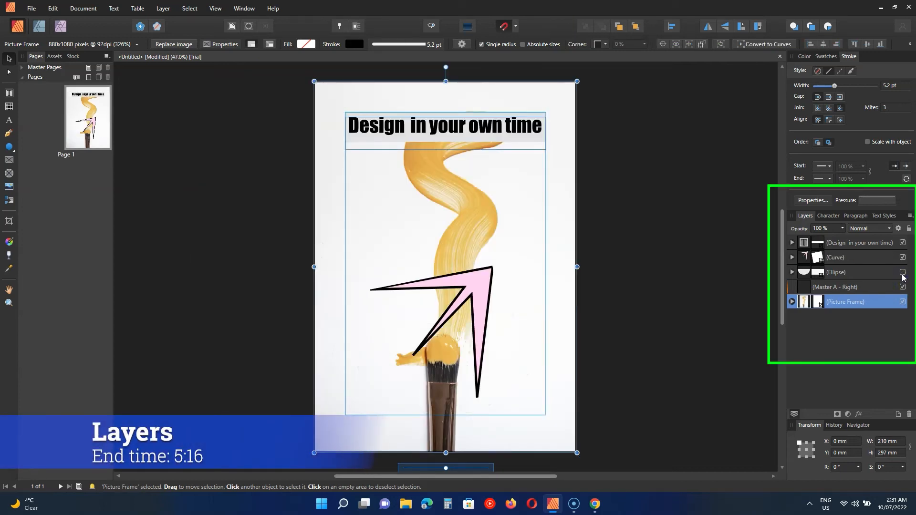
{"action": "left_click", "coordinate": [902, 273]}
{"action": "left_click", "coordinate": [482, 382]}
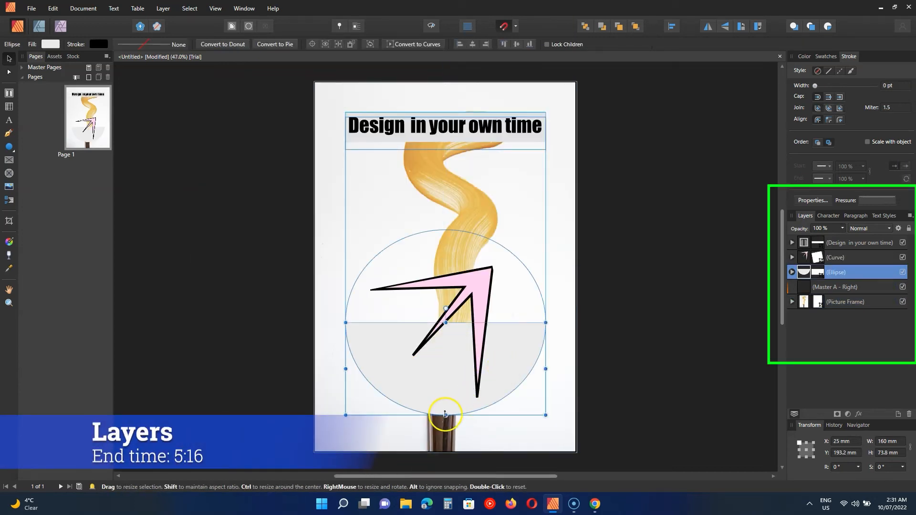
- Expand the headline's layer, select its nested crop rectangle and expand the curve's layer
{"action": "left_click", "coordinate": [792, 243]}
{"action": "left_click", "coordinate": [820, 257]}
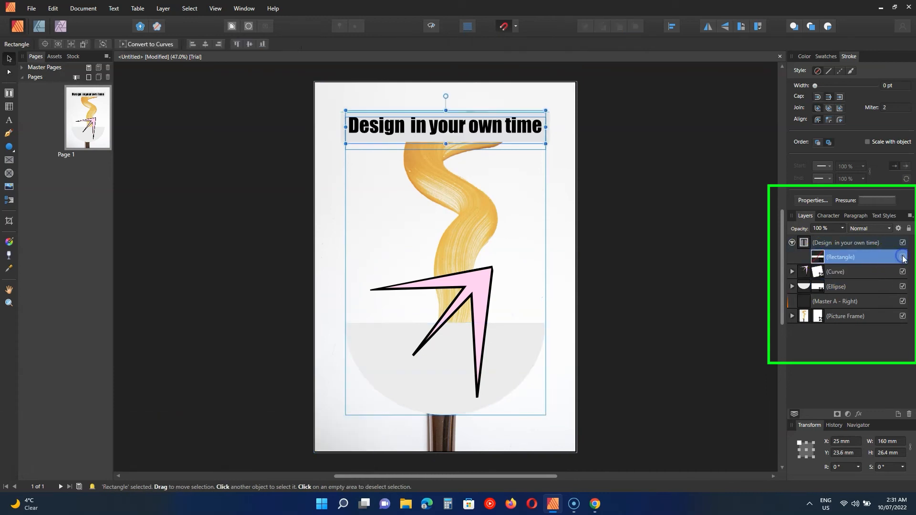
{"action": "left_click", "coordinate": [792, 272]}
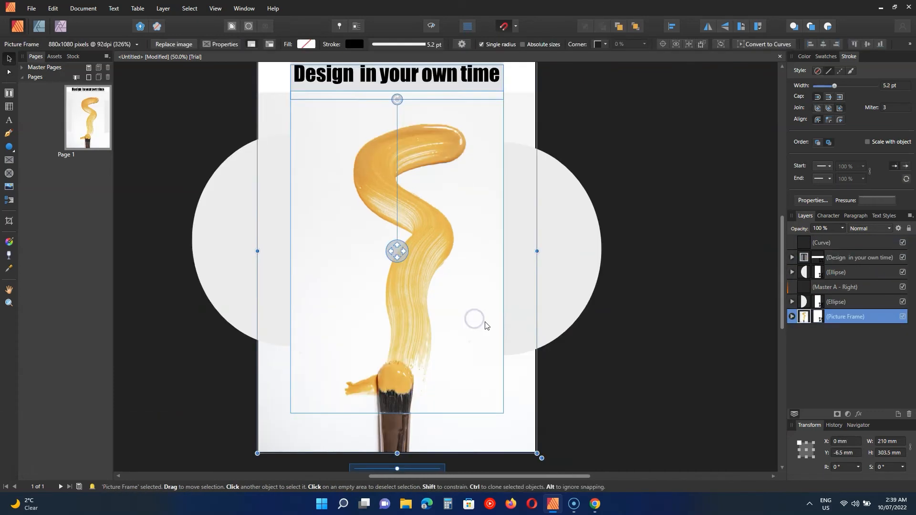
- Lock the picture frame's layer and deselect it
{"action": "right_click", "coordinate": [803, 318]}
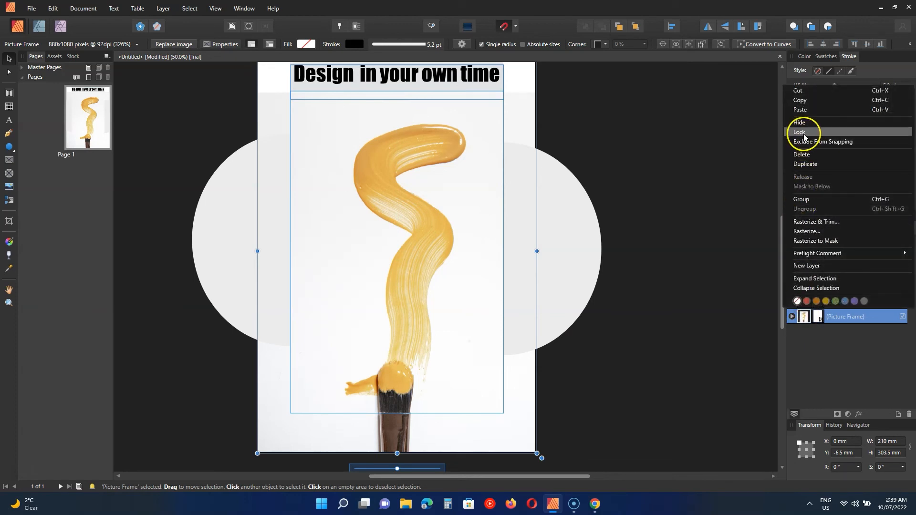
{"action": "left_click", "coordinate": [517, 265]}
{"action": "left_click", "coordinate": [802, 318]}
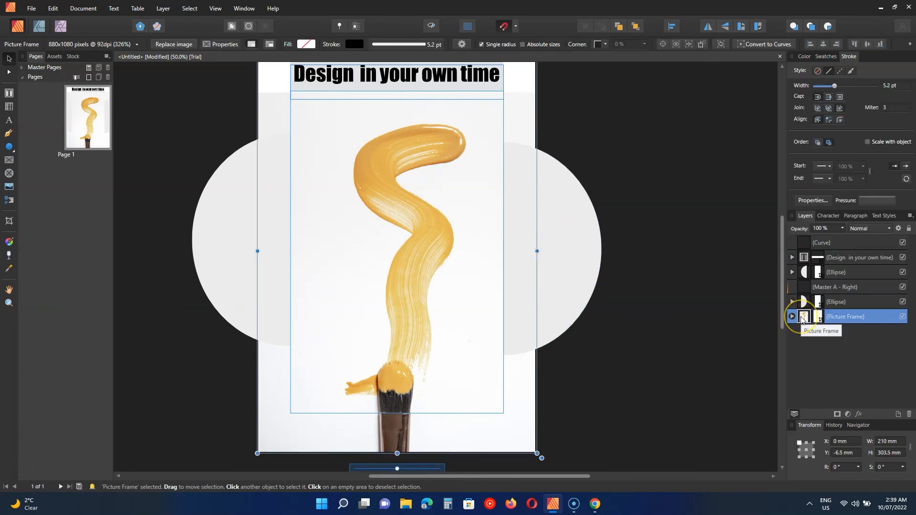
{"action": "right_click", "coordinate": [802, 317]}
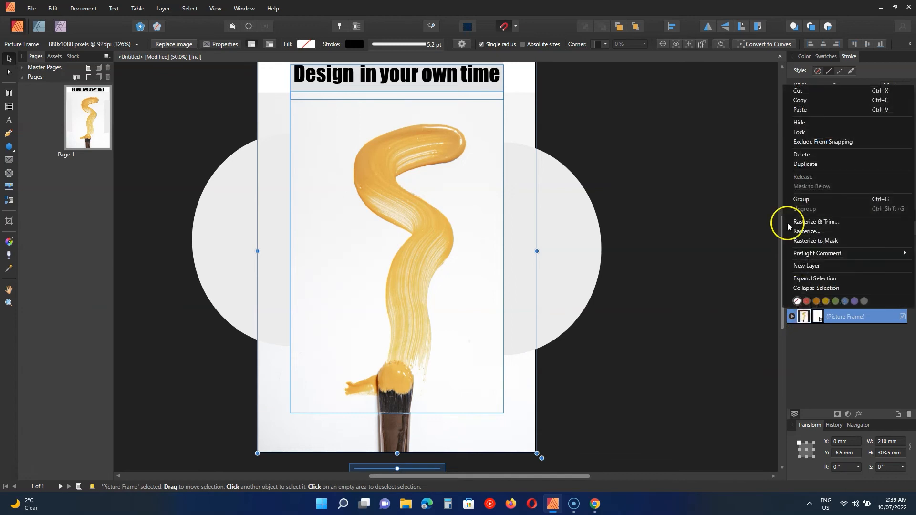
{"action": "left_click", "coordinate": [796, 133]}
{"action": "left_click", "coordinate": [497, 317]}
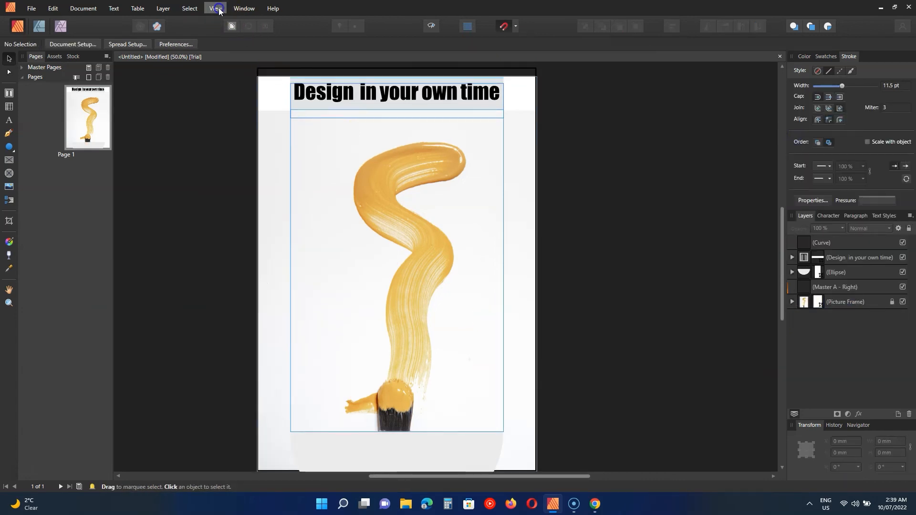
- Switch to Preview Mode to examine the page without margins and guides, and return to the normal view
{"action": "left_click", "coordinate": [215, 8]}
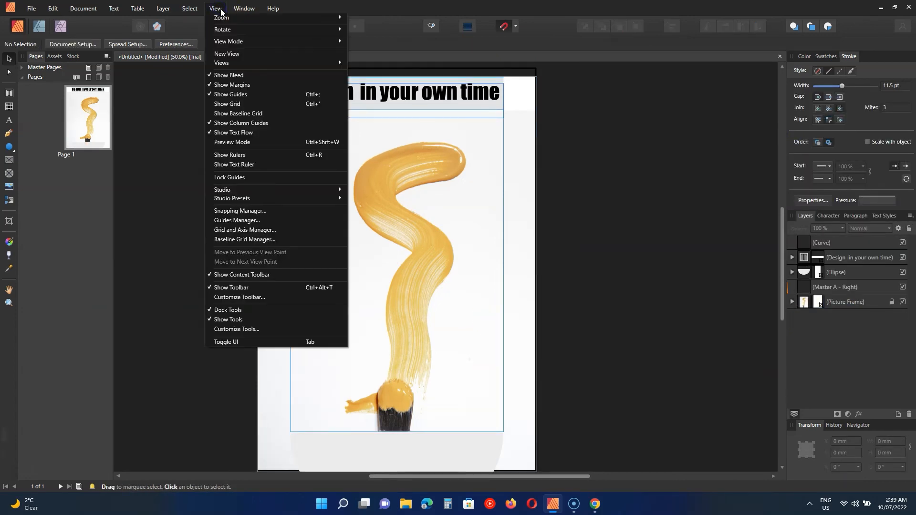
{"action": "left_click", "coordinate": [240, 86]}
{"action": "scroll", "coordinate": [544, 197], "scroll_direction": "down", "scroll_amount": 1}
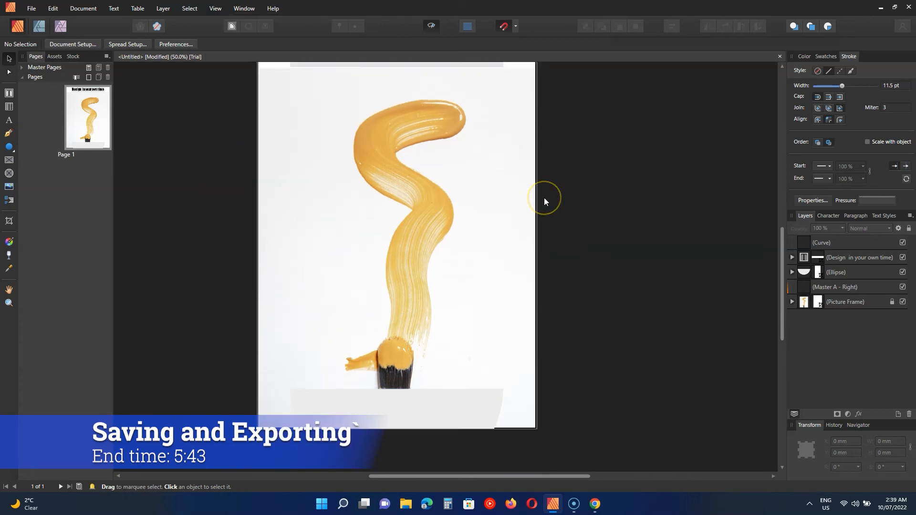
{"action": "scroll", "coordinate": [544, 197], "scroll_direction": "up", "scroll_amount": 1}
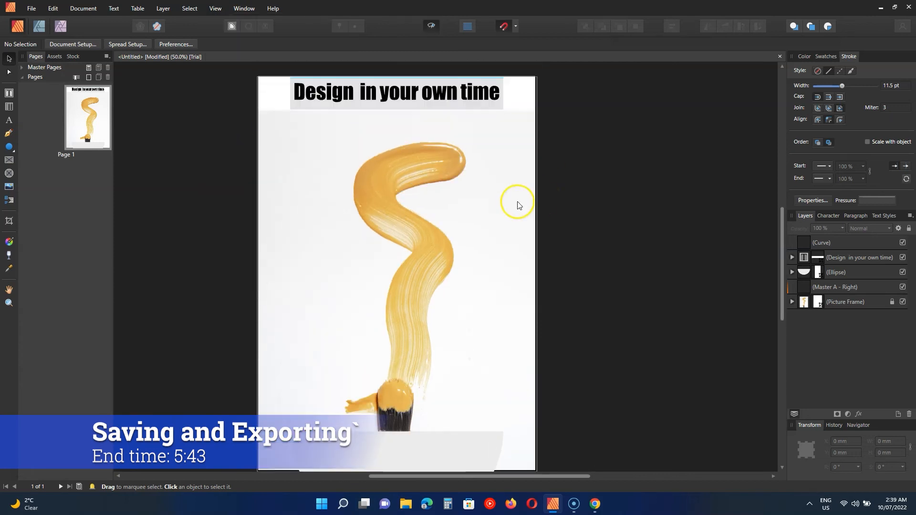
{"action": "left_click", "coordinate": [211, 12]}
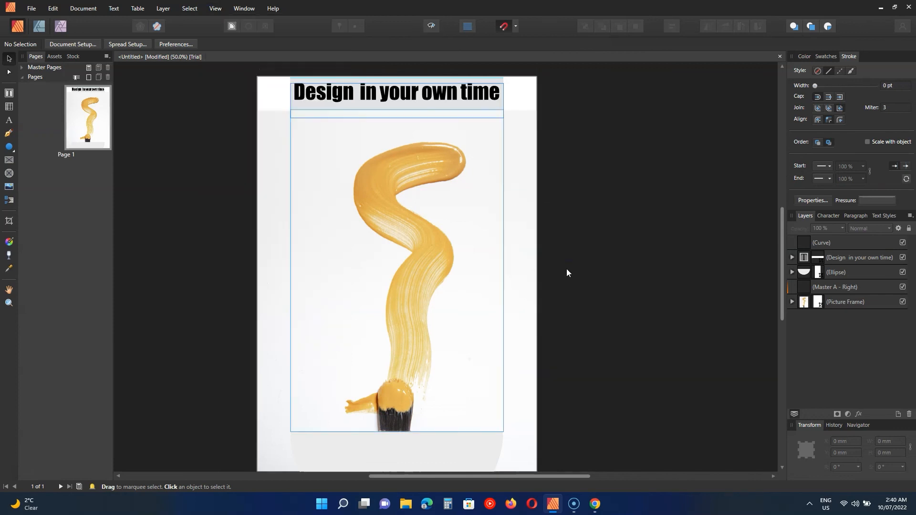
- Save the document as an Affinity file named New File
{"action": "key", "text": "ctrl+s"}
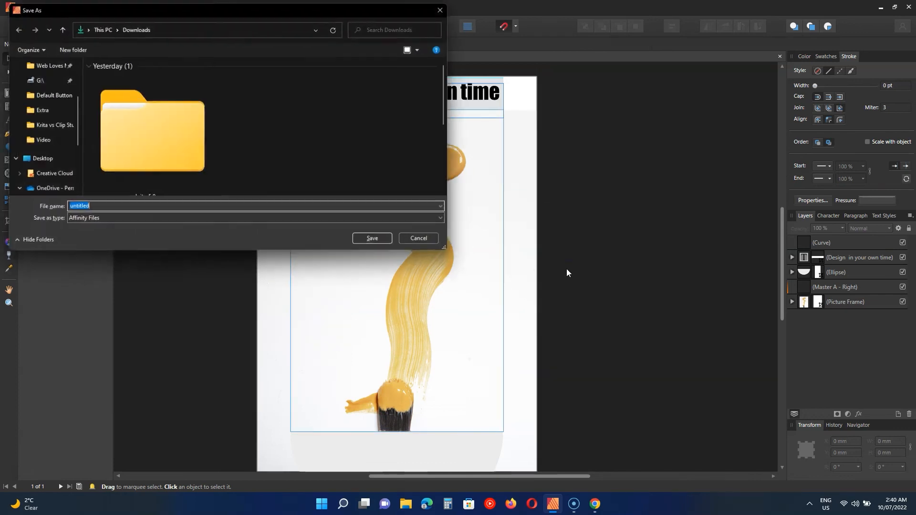
{"action": "key", "text": "Escape"}
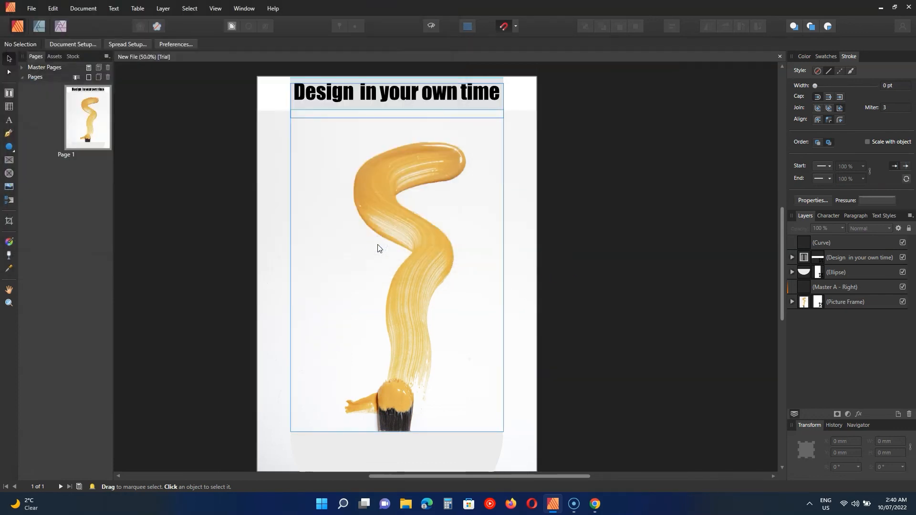
- Open the export settings and examine the options for the PNG, JPEG, GIF, PSD, PDF, SVG and TGA formats
{"action": "left_click", "coordinate": [31, 9]}
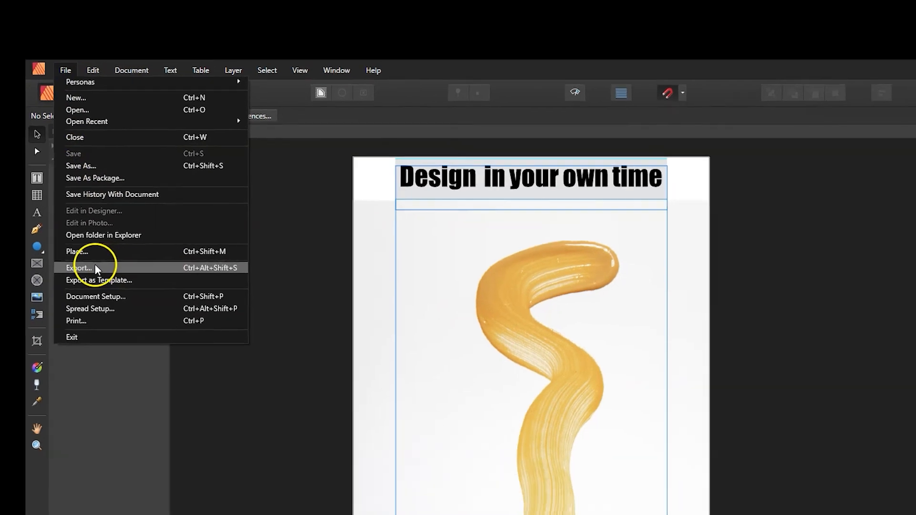
{"action": "left_click", "coordinate": [95, 304]}
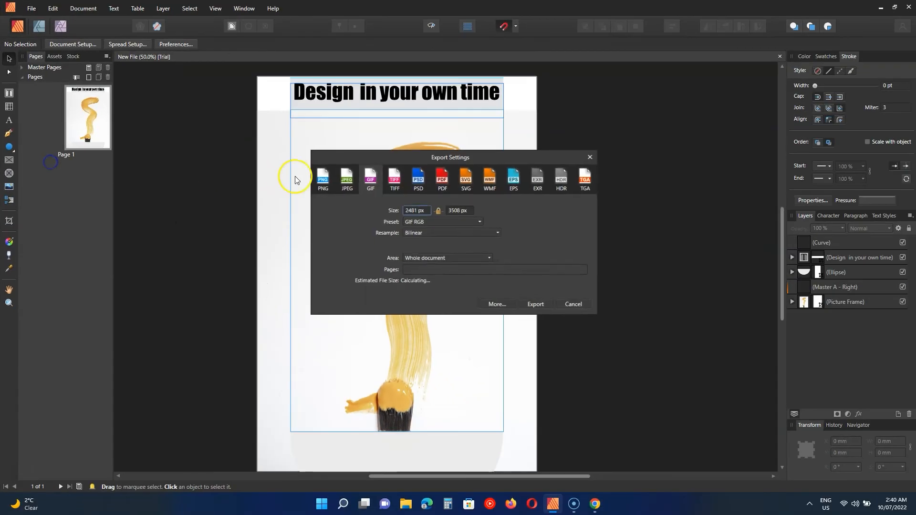
{"action": "left_click_drag", "start_coordinate": [372, 161], "coordinate": [332, 133]}
{"action": "left_click", "coordinate": [283, 153]}
{"action": "left_click", "coordinate": [313, 157]}
{"action": "left_click", "coordinate": [331, 153]}
{"action": "left_click", "coordinate": [378, 153]}
{"action": "left_click", "coordinate": [399, 157]}
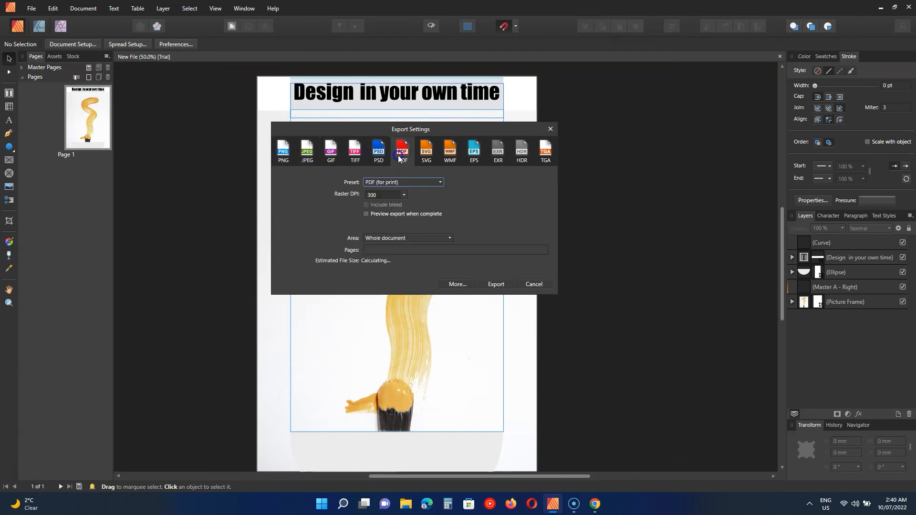
{"action": "left_click", "coordinate": [427, 159]}
{"action": "left_click", "coordinate": [545, 152]}
- Export the document in PNG format to the Desktop as Design In Your Own Time
{"action": "left_click", "coordinate": [301, 159]}
{"action": "left_click", "coordinate": [286, 160]}
{"action": "left_click", "coordinate": [496, 281]}
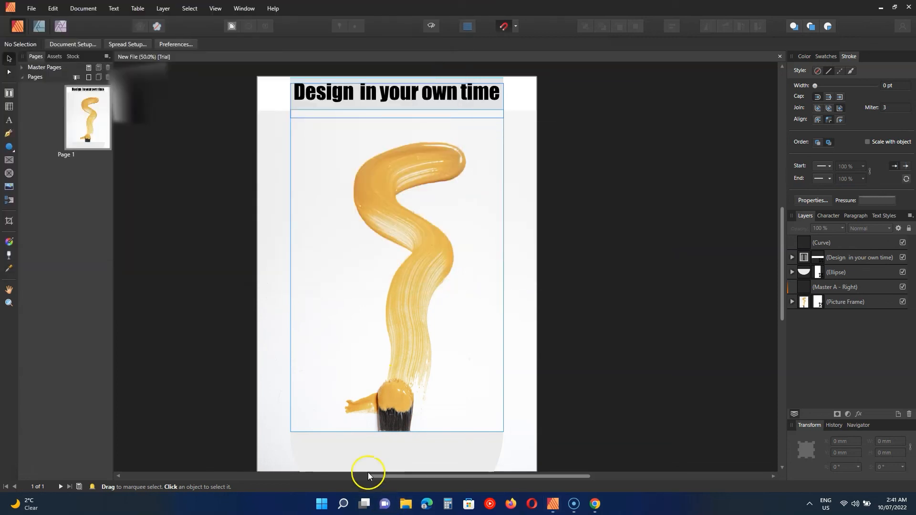
- Switch to File Explorer, view the exported Design In Your Own Time.png from the Desktop, and return to Affinity Publisher
{"action": "left_click", "coordinate": [406, 504]}
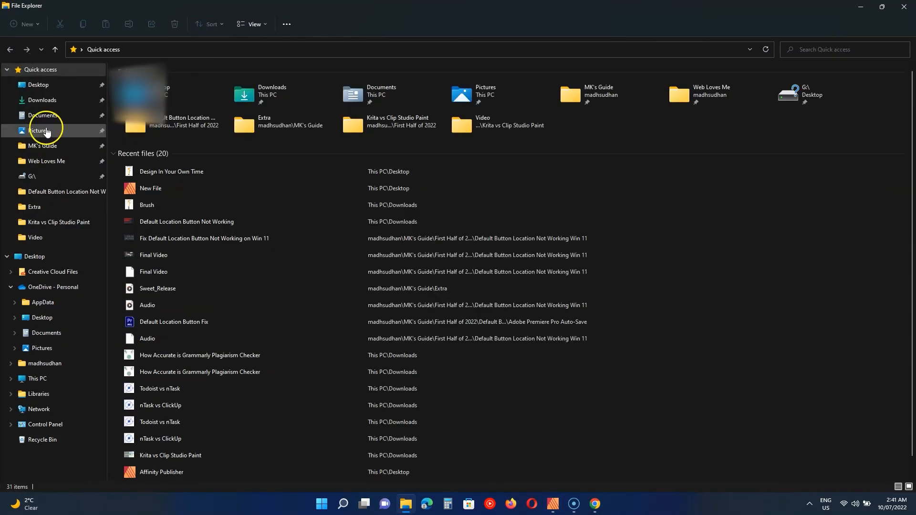
{"action": "left_click", "coordinate": [41, 88]}
{"action": "left_click", "coordinate": [461, 98]}
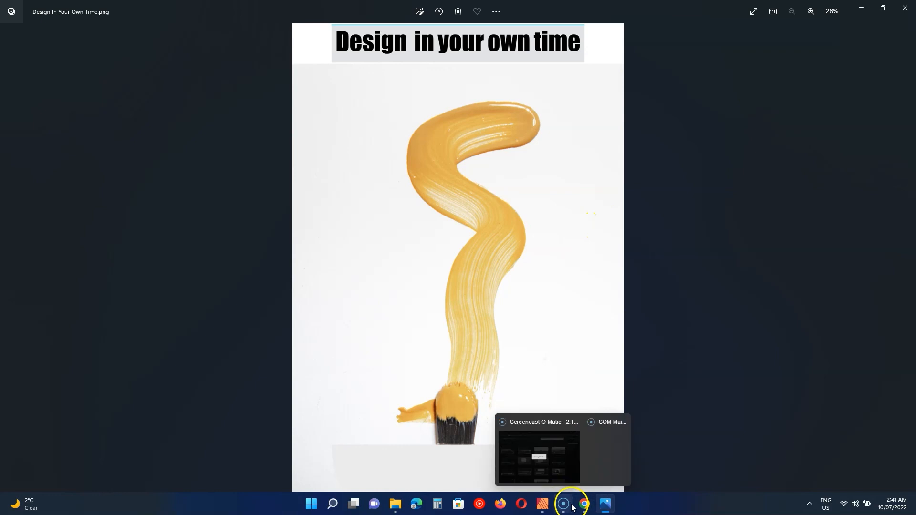
{"action": "left_click", "coordinate": [547, 507]}
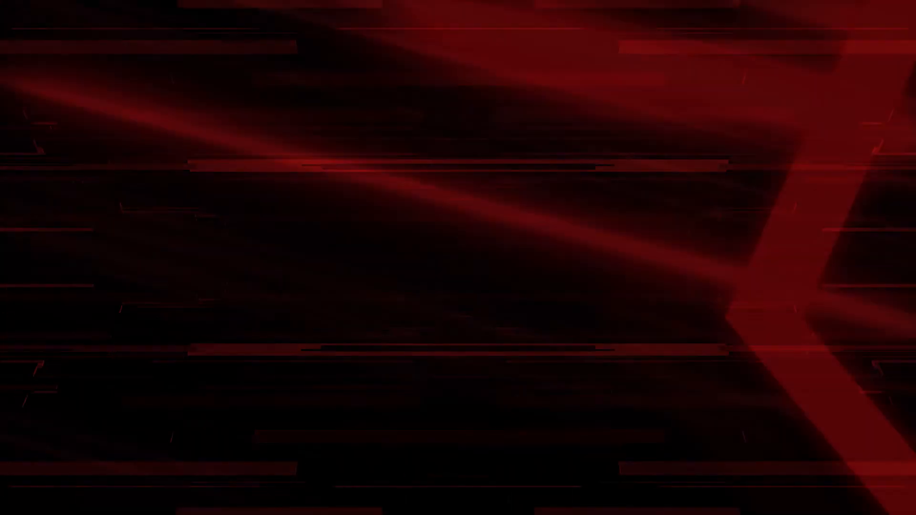